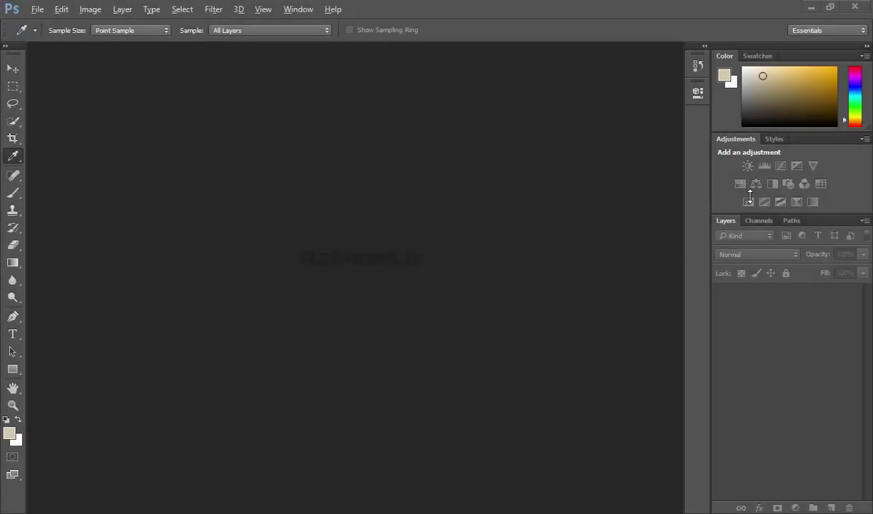
# Preview the hall images, then open Hall Render.jpeg and fit it to the window
pyautogui.doubleClick(311, 225)
pyautogui.click(237, 96)
pyautogui.rightClick(237, 97)
pyautogui.click(282, 132)
pyautogui.press('Right')
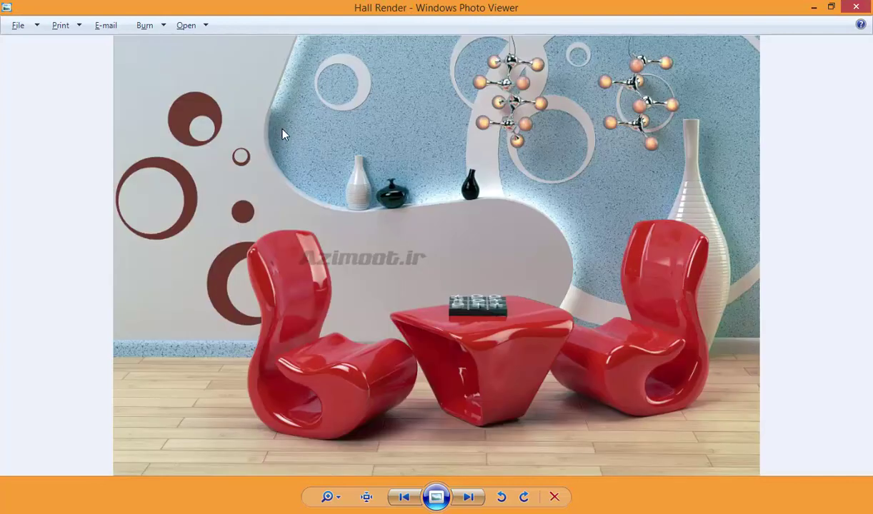
pyautogui.click(855, 6)
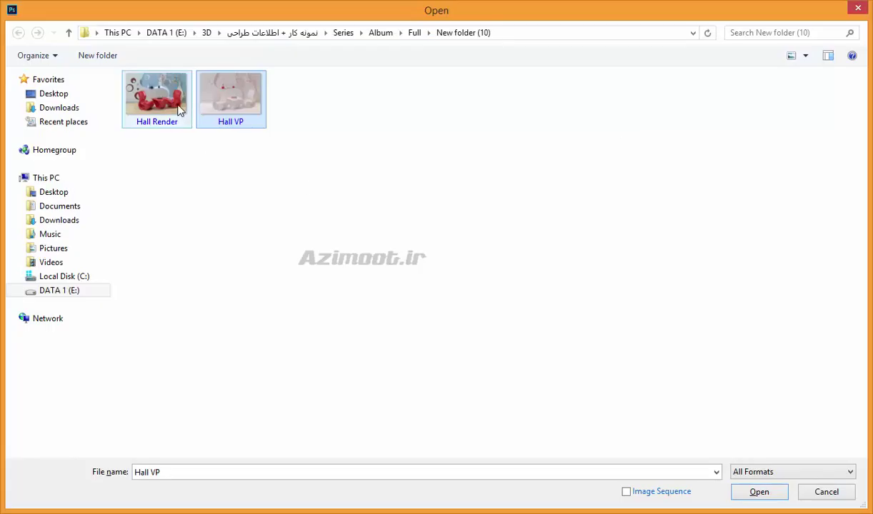
pyautogui.press('Escape')
pyautogui.hotkey('ctrl', '0')
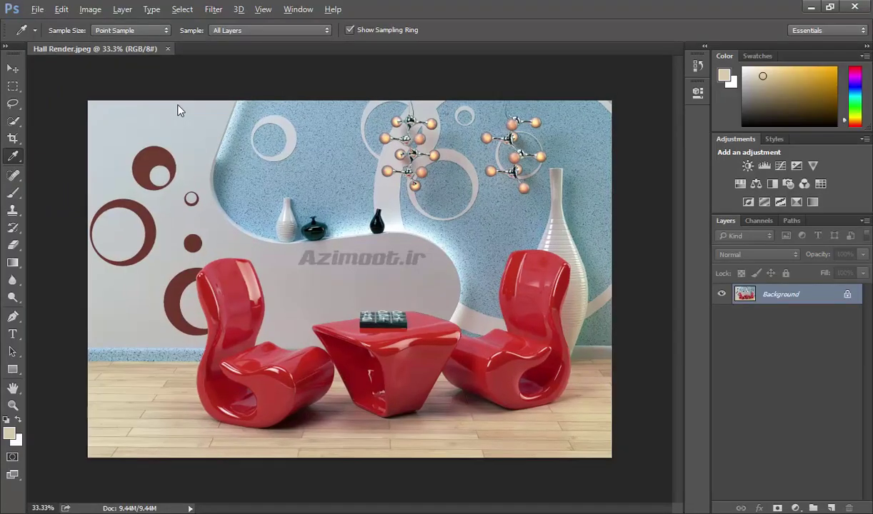
# Add a Channel Mixer adjustment layer with Red output, then view the Background's RGB channels
pyautogui.click(804, 184)
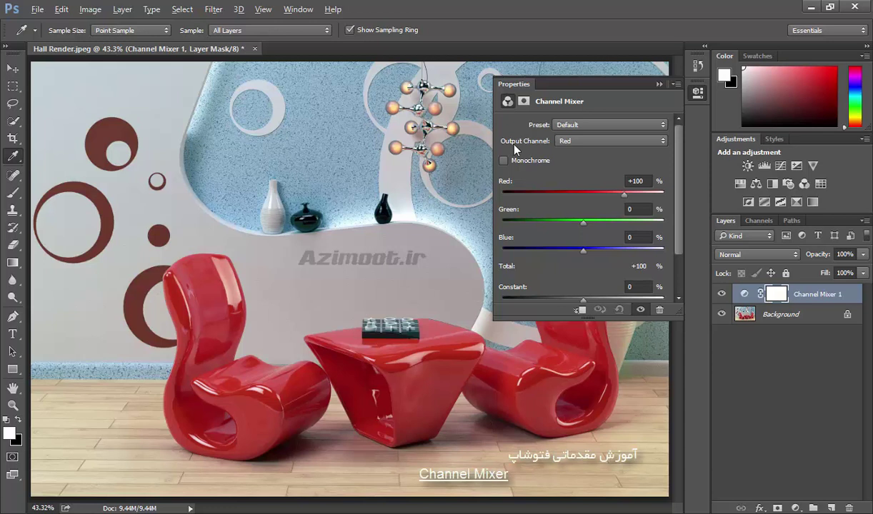
pyautogui.click(574, 143)
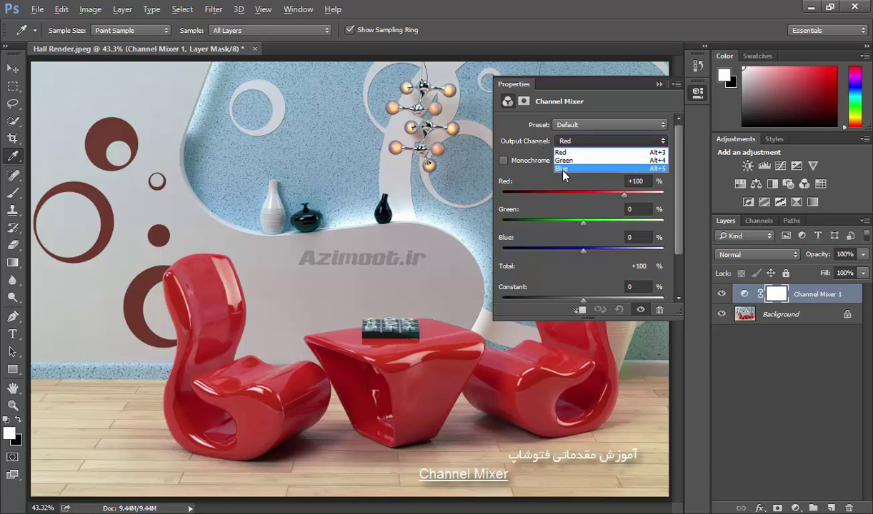
pyautogui.click(530, 142)
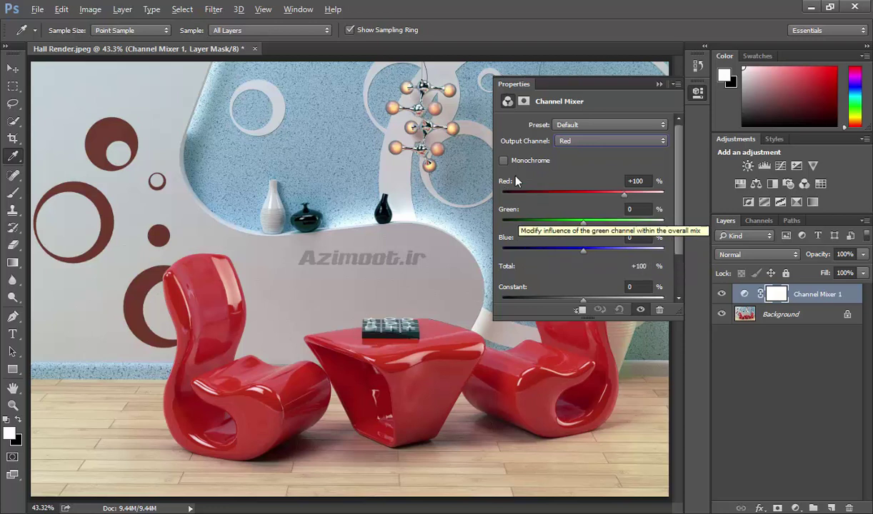
pyautogui.click(746, 315)
pyautogui.click(758, 220)
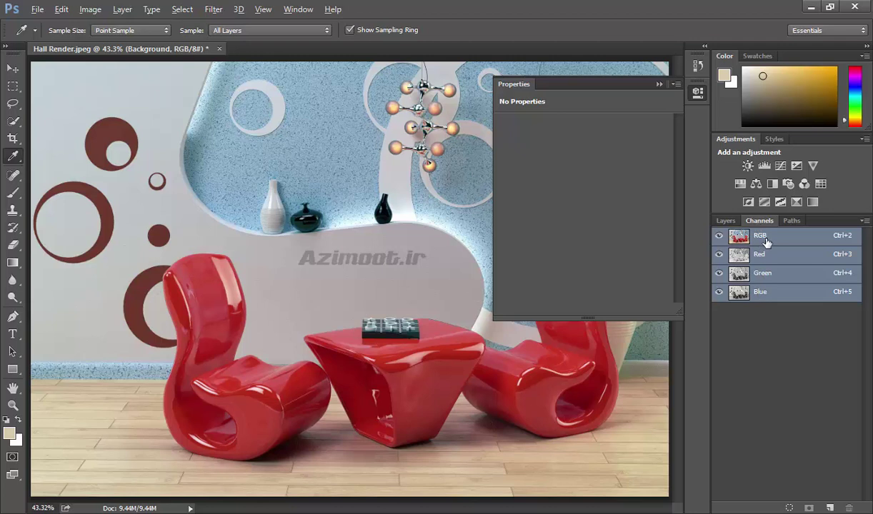
pyautogui.click(720, 255)
pyautogui.click(719, 273)
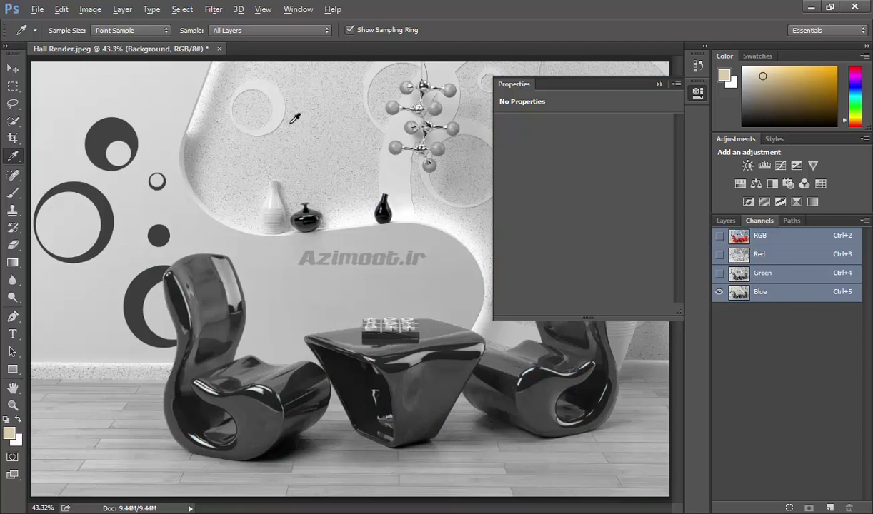
pyautogui.click(719, 273)
pyautogui.click(719, 292)
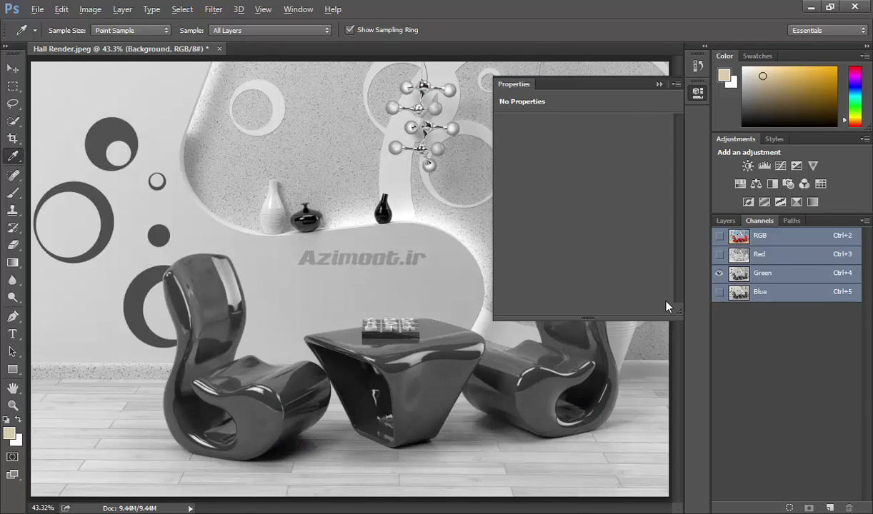
pyautogui.click(719, 255)
pyautogui.click(720, 273)
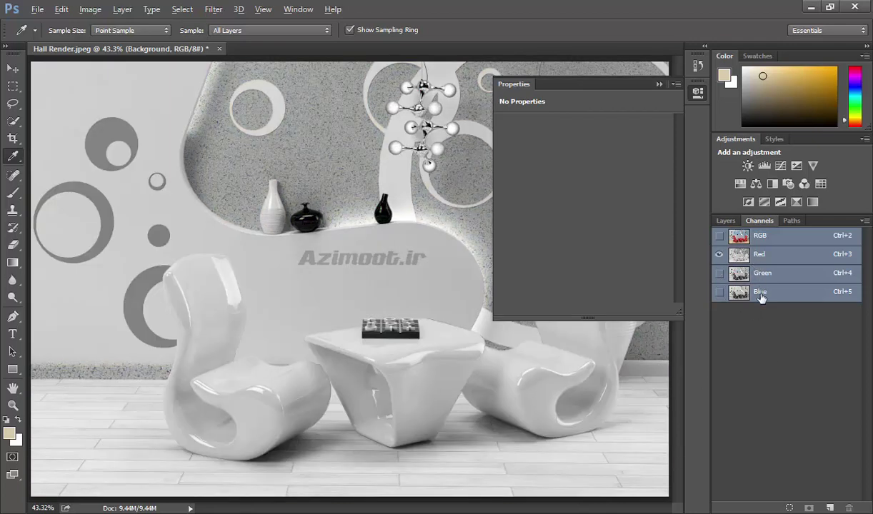
pyautogui.click(720, 236)
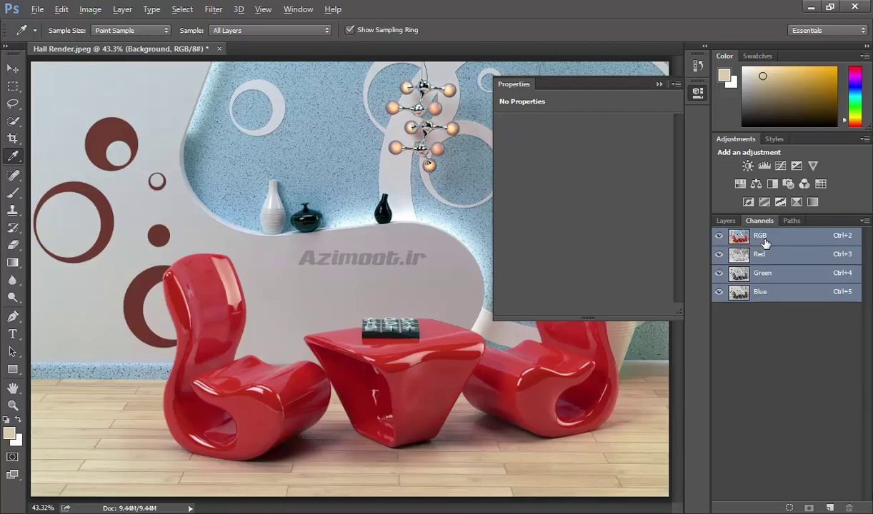
pyautogui.click(725, 221)
# Switch Channel Mixer 1's output channel to Green, then view the Background's channels
pyautogui.click(745, 295)
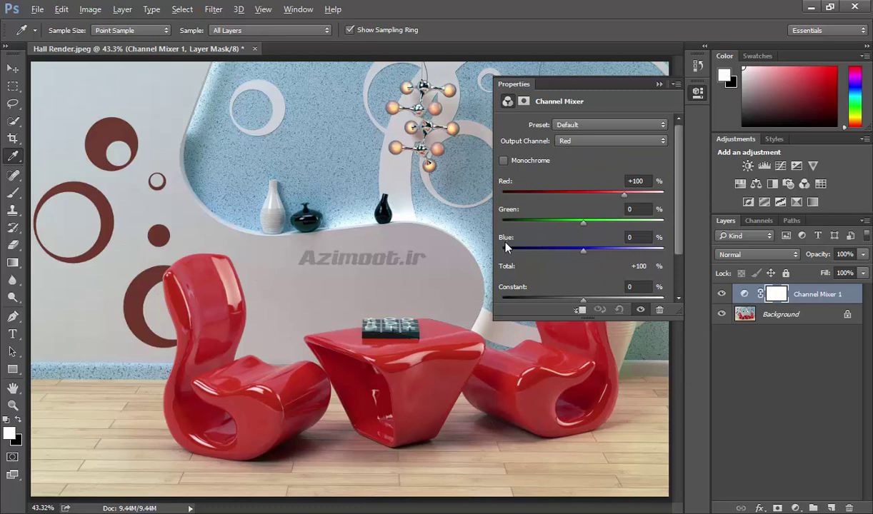
pyautogui.moveTo(523, 247)
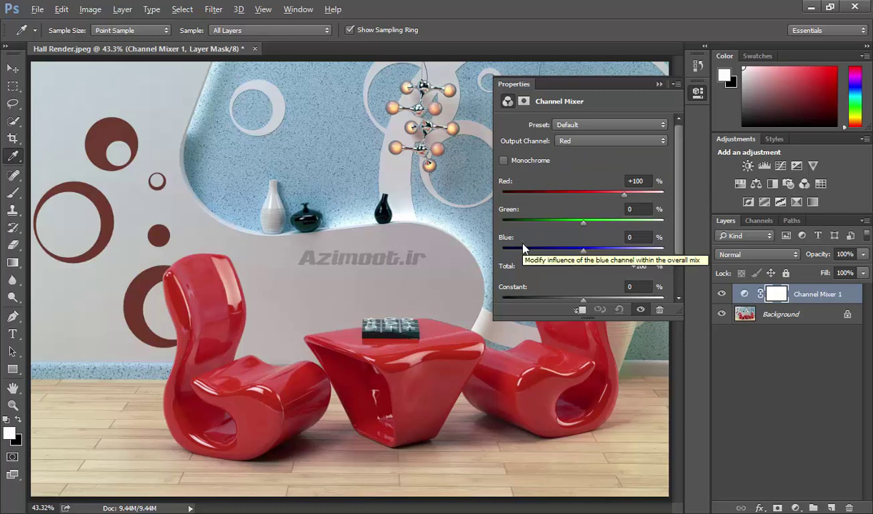
pyautogui.click(564, 141)
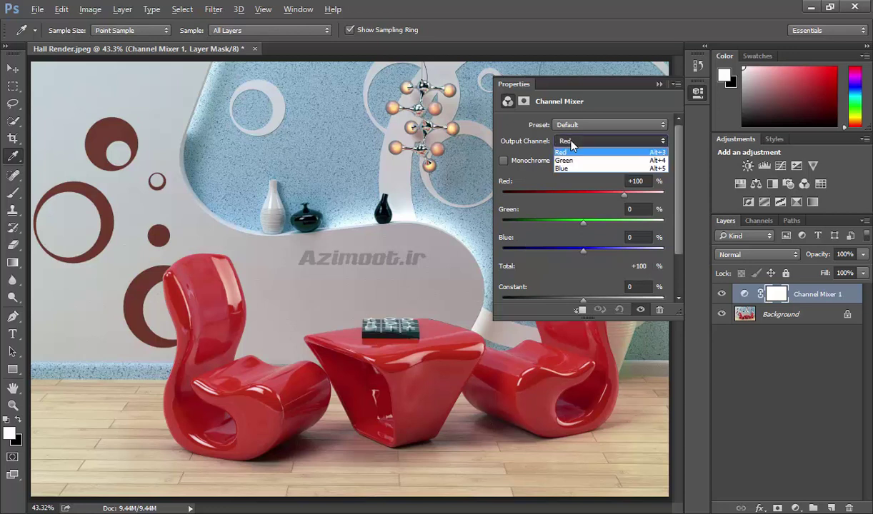
pyautogui.click(569, 162)
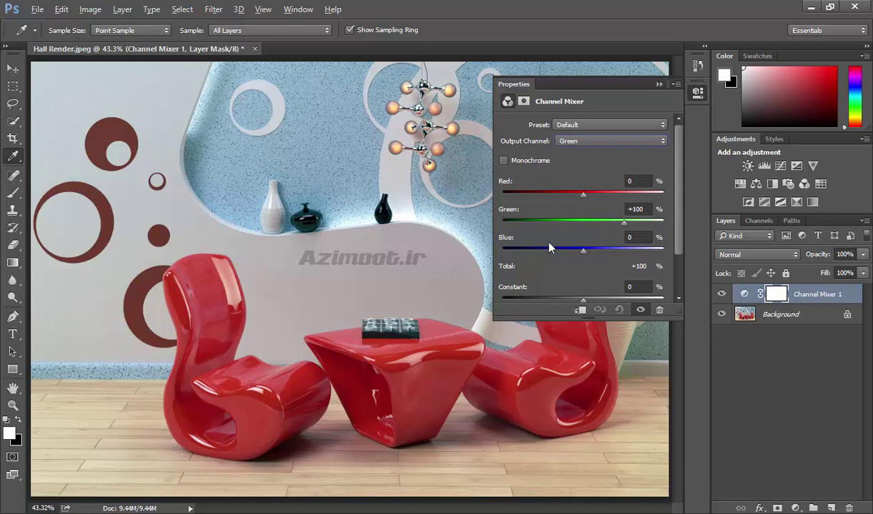
pyautogui.click(744, 315)
pyautogui.click(759, 222)
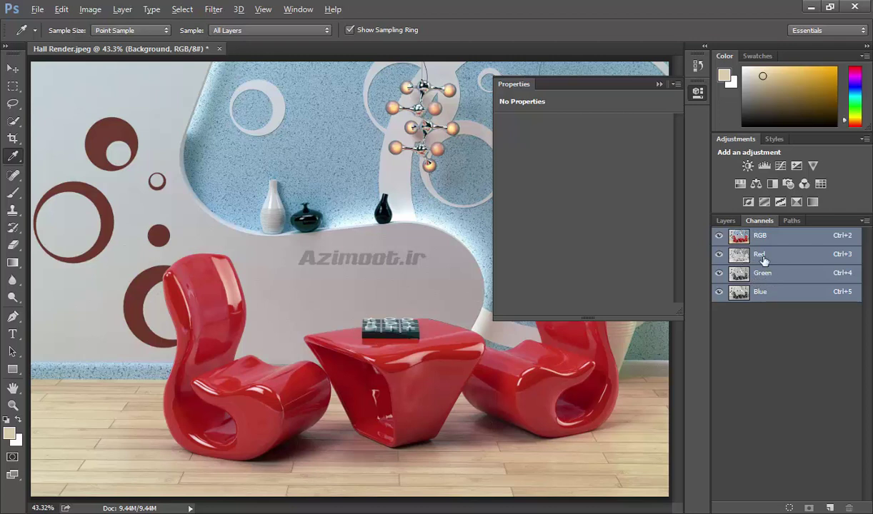
# Cycle Channel Mixer 1's output through Red and Green, settling on Blue
pyautogui.click(725, 221)
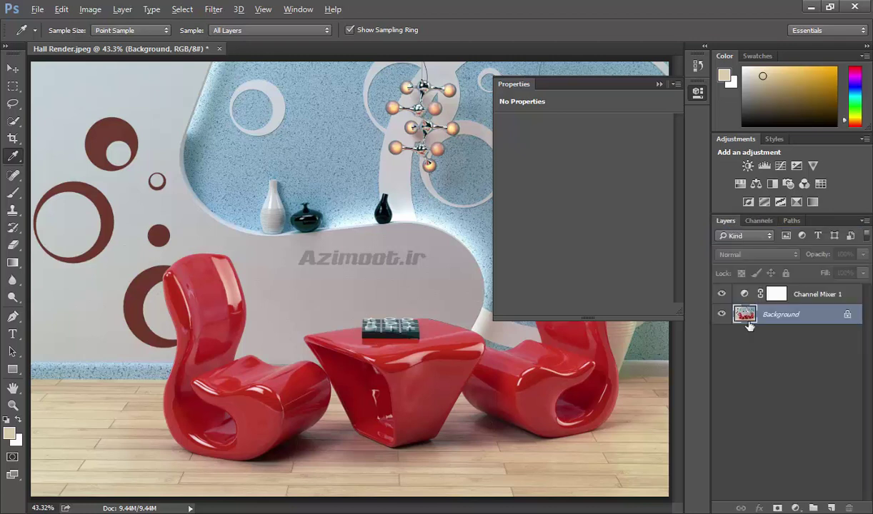
pyautogui.click(746, 293)
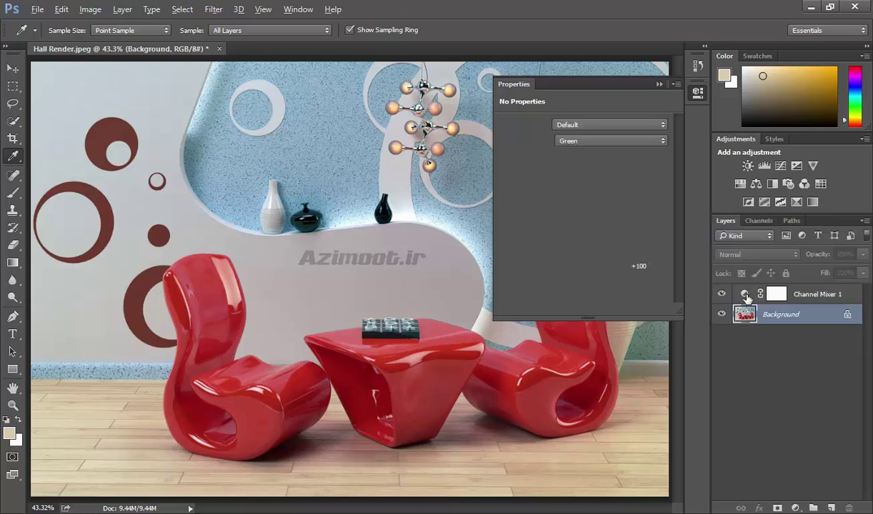
pyautogui.click(577, 143)
pyautogui.click(571, 149)
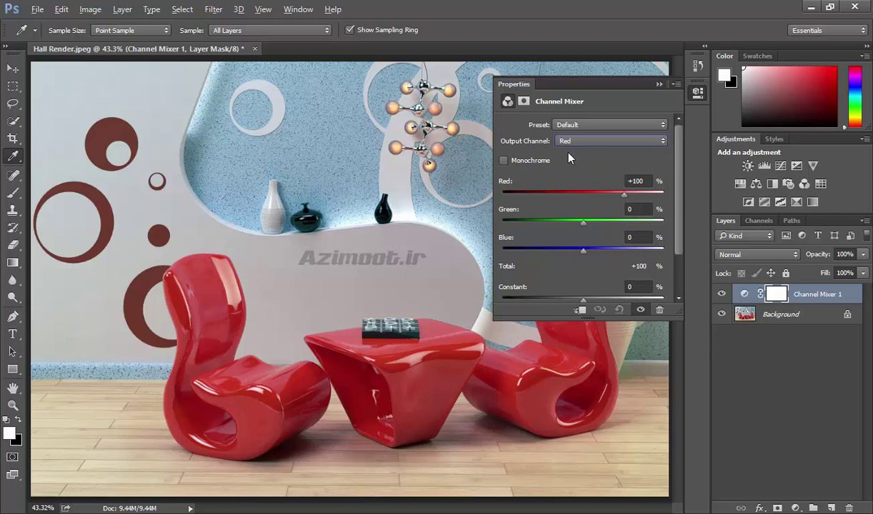
pyautogui.click(597, 143)
pyautogui.click(586, 159)
pyautogui.click(592, 142)
pyautogui.click(579, 170)
# Test the Blue and Green sliders with resets, ending with Red raised on the Blue output
pyautogui.moveTo(624, 255)
pyautogui.mouseDown()
pyautogui.moveTo(551, 262)
pyautogui.moveTo(618, 260)
pyautogui.mouseUp()
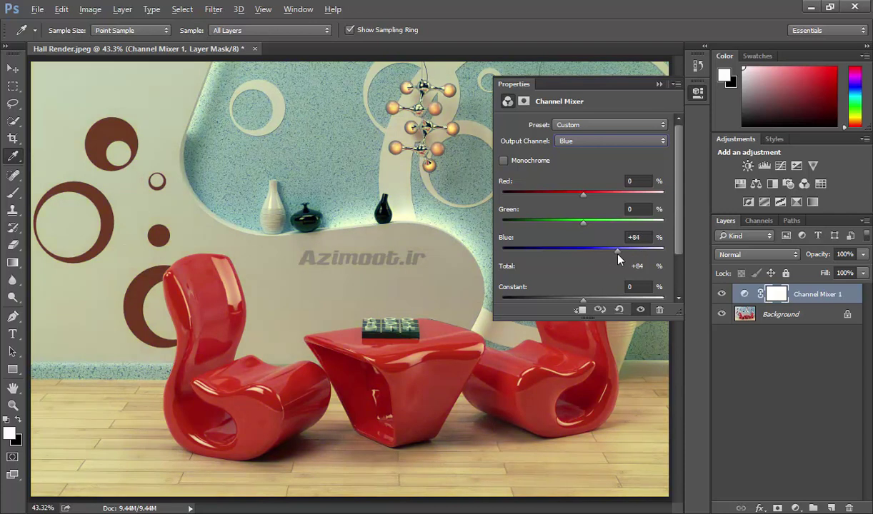
pyautogui.click(618, 308)
pyautogui.moveTo(584, 226)
pyautogui.mouseDown()
pyautogui.moveTo(522, 227)
pyautogui.moveTo(609, 227)
pyautogui.moveTo(597, 225)
pyautogui.mouseUp()
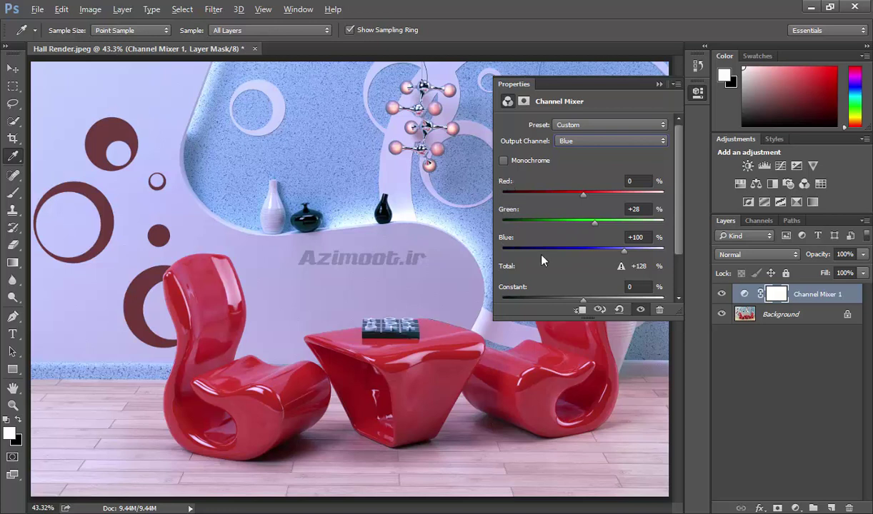
pyautogui.moveTo(596, 222); pyautogui.dragTo(637, 221)
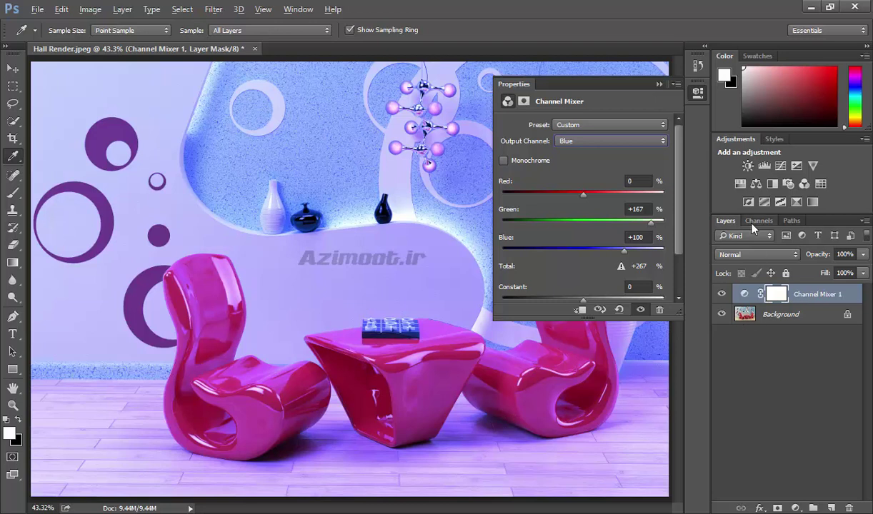
pyautogui.click(618, 309)
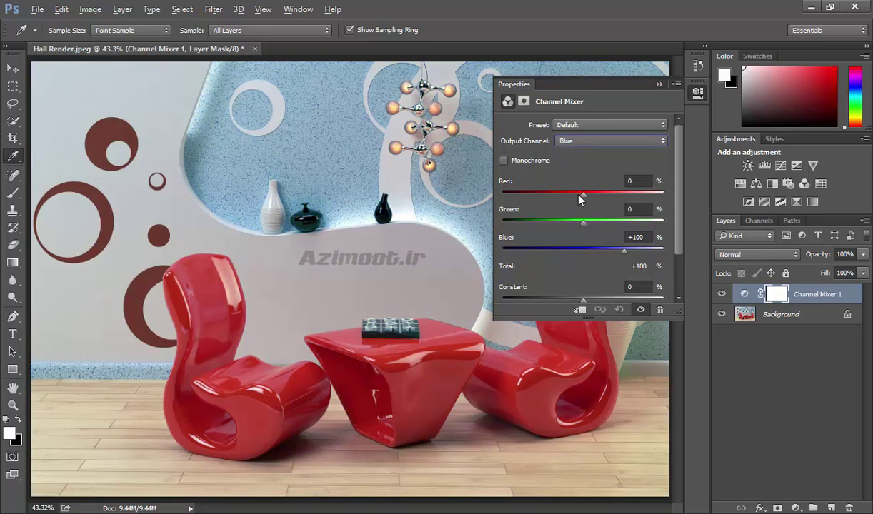
pyautogui.moveTo(581, 195)
pyautogui.mouseDown()
pyautogui.moveTo(528, 198)
pyautogui.moveTo(641, 202)
pyautogui.moveTo(583, 195)
pyautogui.mouseUp()
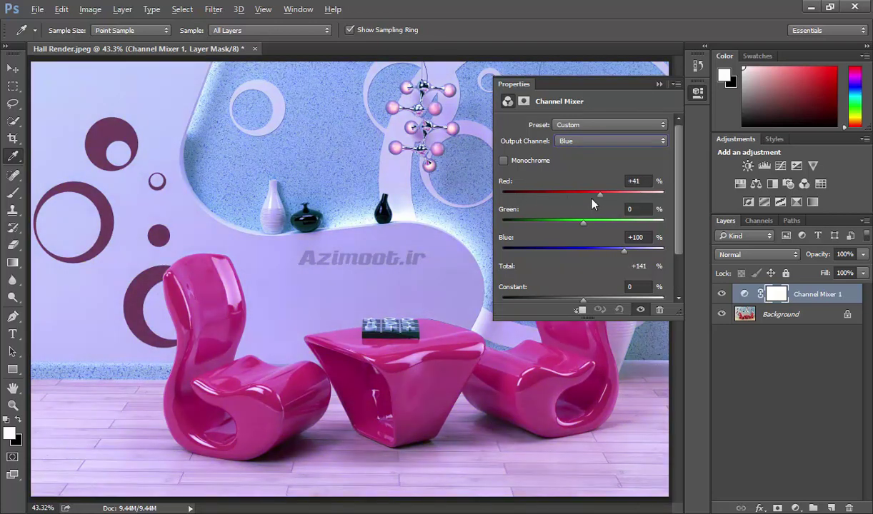
# View the Red channel alone, restore full colour, then reset the Channel Mixer
pyautogui.click(745, 314)
pyautogui.click(759, 220)
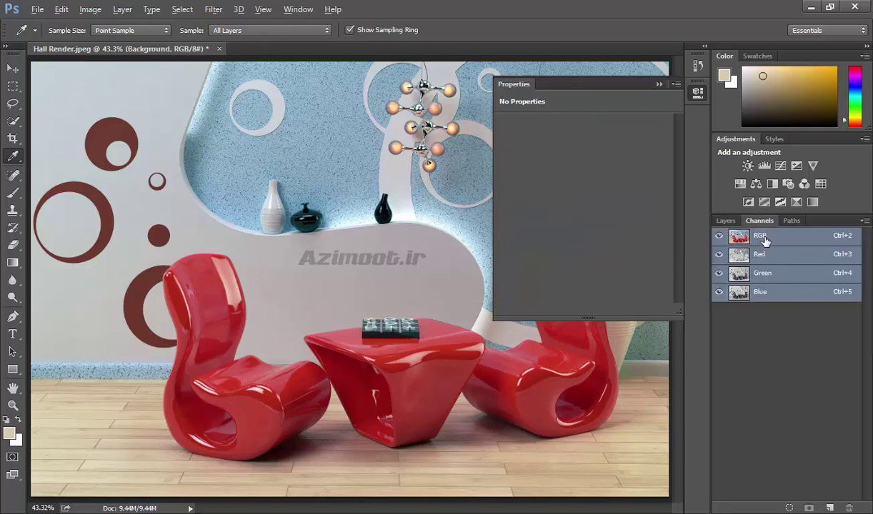
pyautogui.click(758, 255)
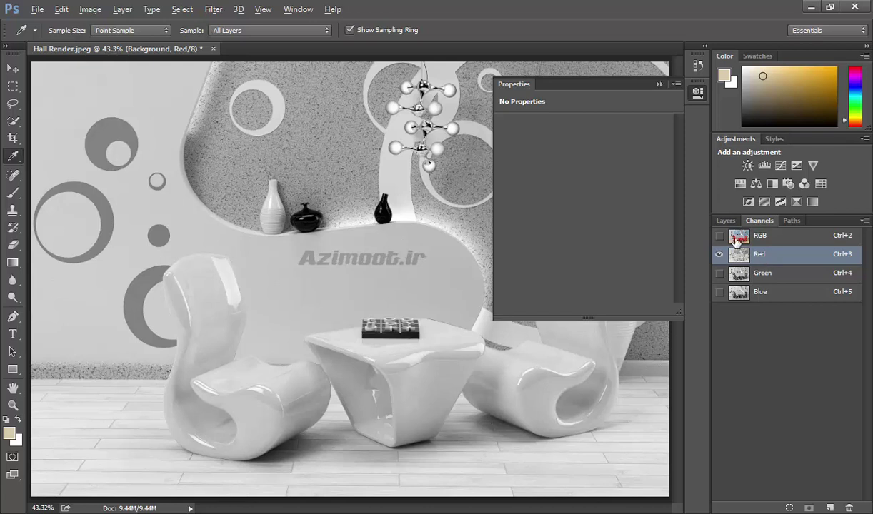
pyautogui.click(718, 235)
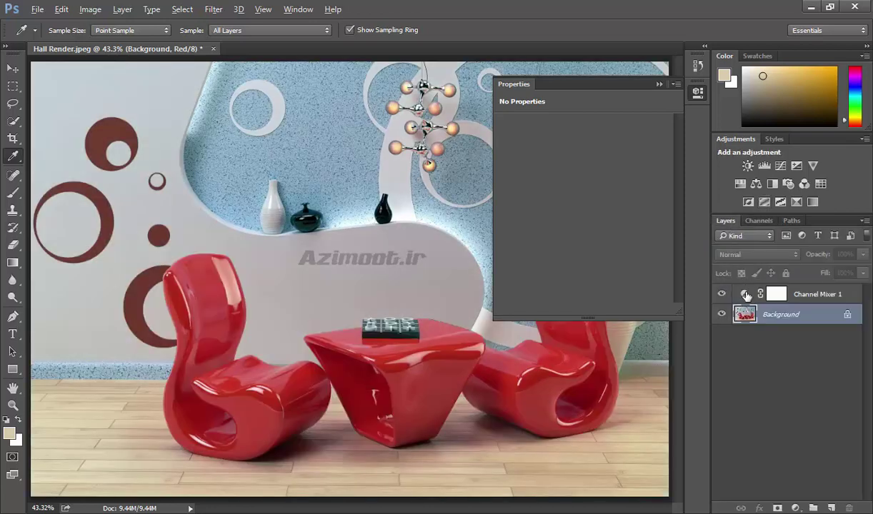
pyautogui.moveTo(583, 194)
pyautogui.mouseDown()
pyautogui.moveTo(545, 193)
pyautogui.moveTo(592, 195)
pyautogui.mouseUp()
pyautogui.click(619, 309)
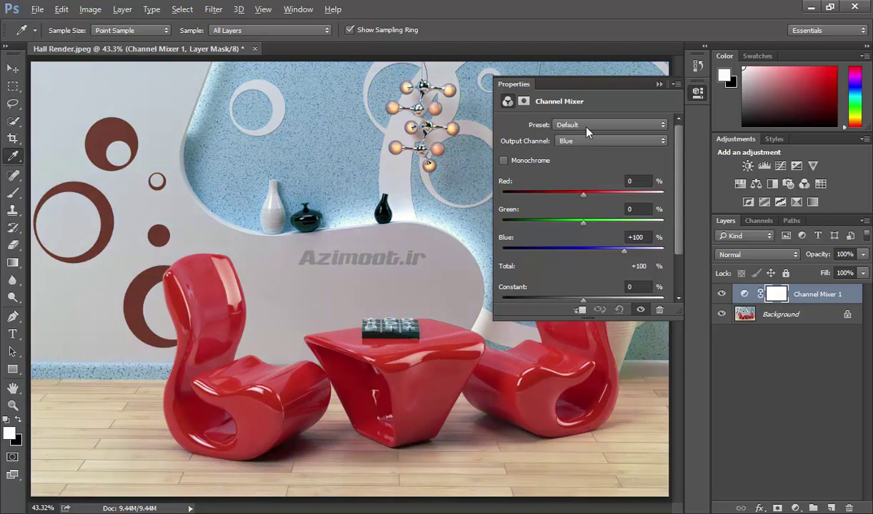
# Set the output to Green and drag Green down to -185, then up to +46
pyautogui.click(582, 141)
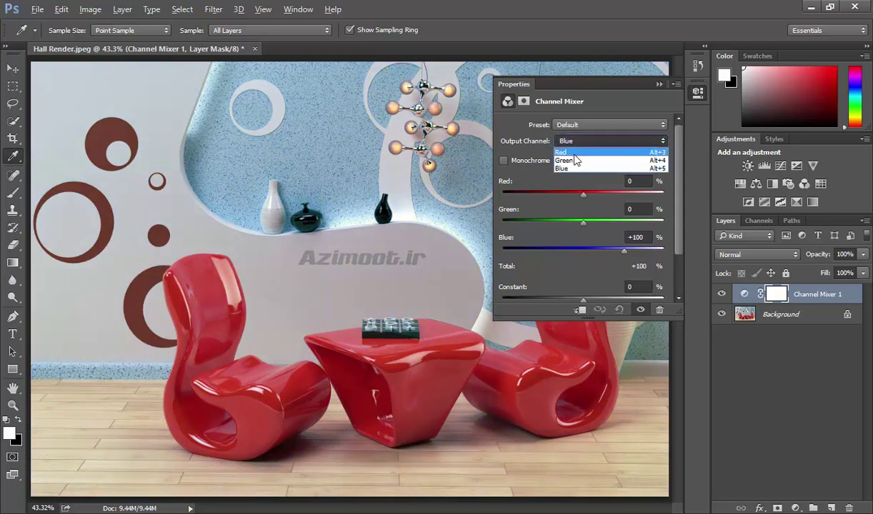
pyautogui.click(560, 159)
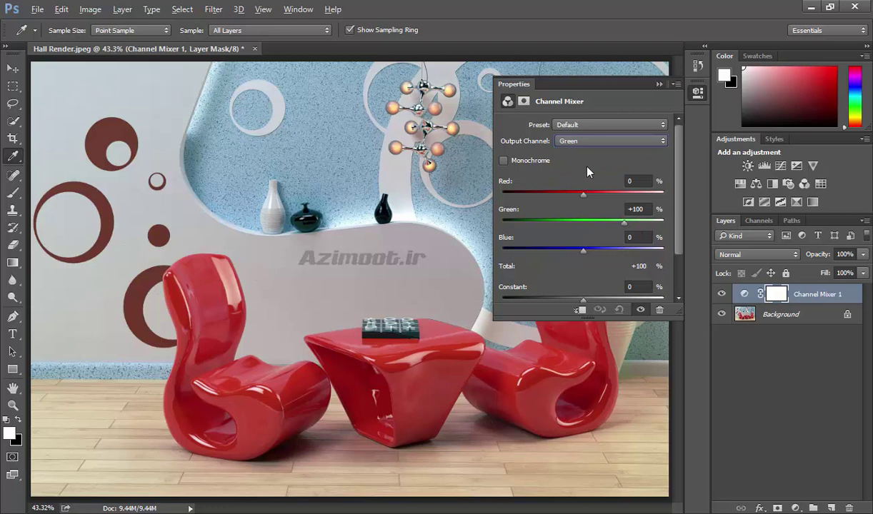
pyautogui.moveTo(627, 224)
pyautogui.mouseDown()
pyautogui.moveTo(506, 225)
pyautogui.moveTo(655, 228)
pyautogui.moveTo(514, 227)
pyautogui.moveTo(643, 227)
pyautogui.moveTo(579, 227)
pyautogui.mouseUp()
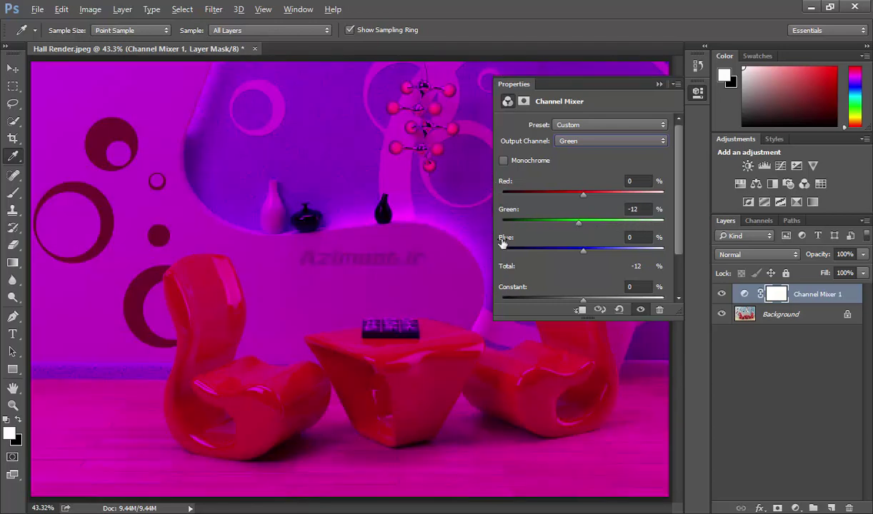
pyautogui.moveTo(571, 227)
pyautogui.mouseDown()
pyautogui.moveTo(627, 227)
pyautogui.moveTo(604, 227)
pyautogui.mouseUp()
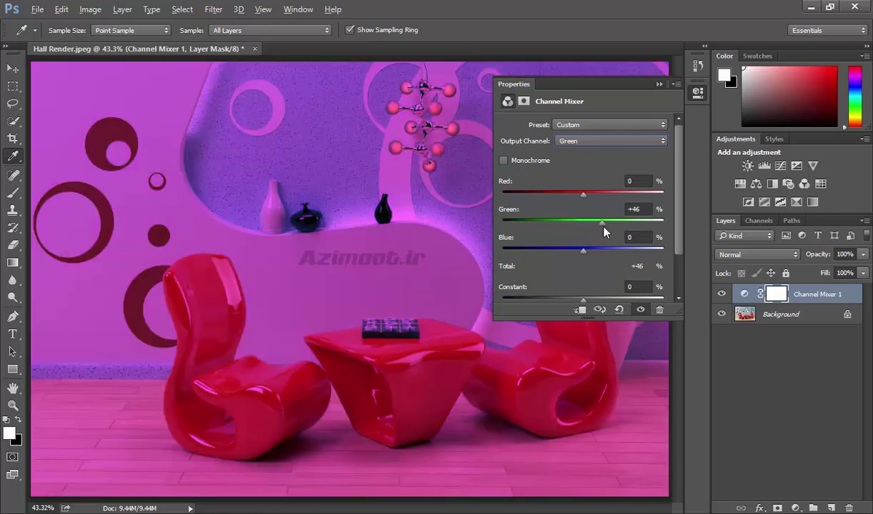
# View the Green channel alone in greyscale, then return to the full RGB view
pyautogui.click(743, 316)
pyautogui.click(759, 221)
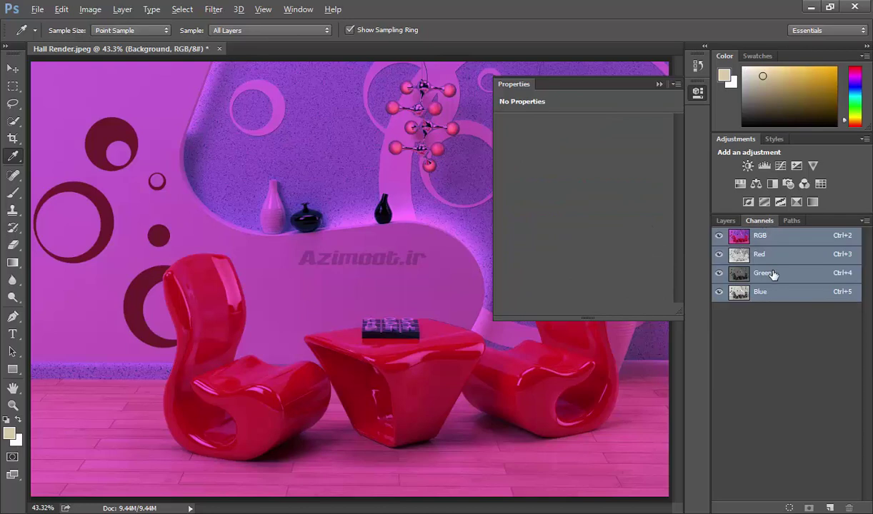
pyautogui.click(759, 275)
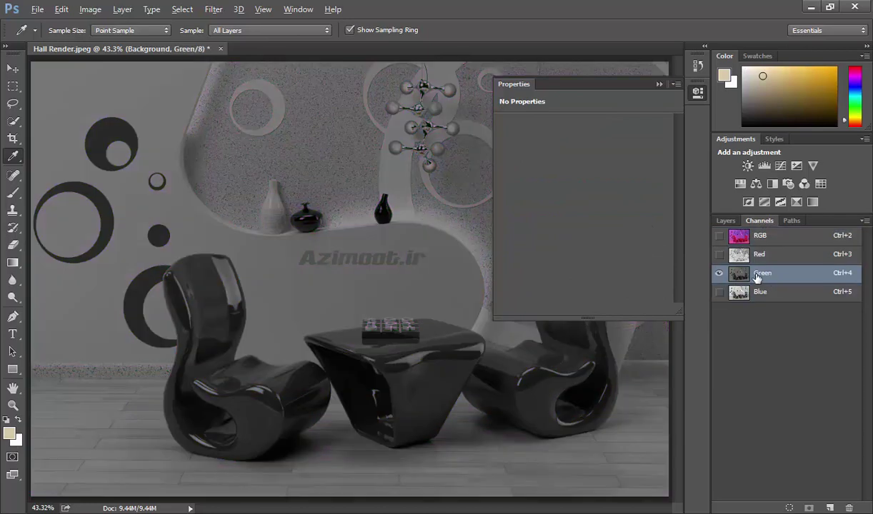
pyautogui.click(759, 238)
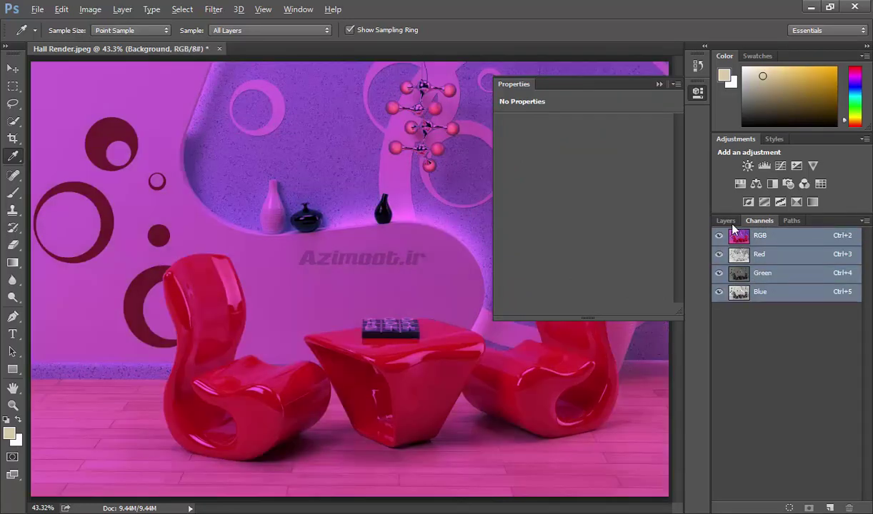
pyautogui.click(726, 221)
# Reset Channel Mixer 1, test lowering Red, reset again and show the channel list
pyautogui.click(711, 293)
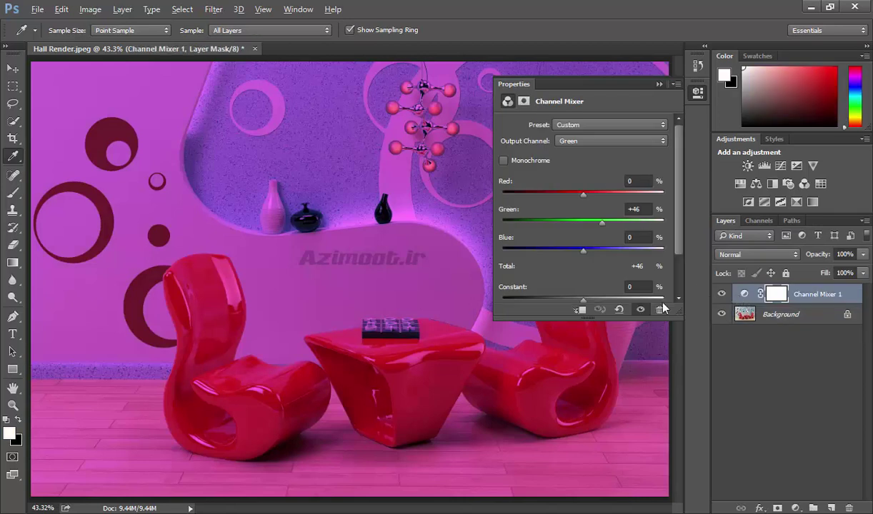
pyautogui.click(619, 310)
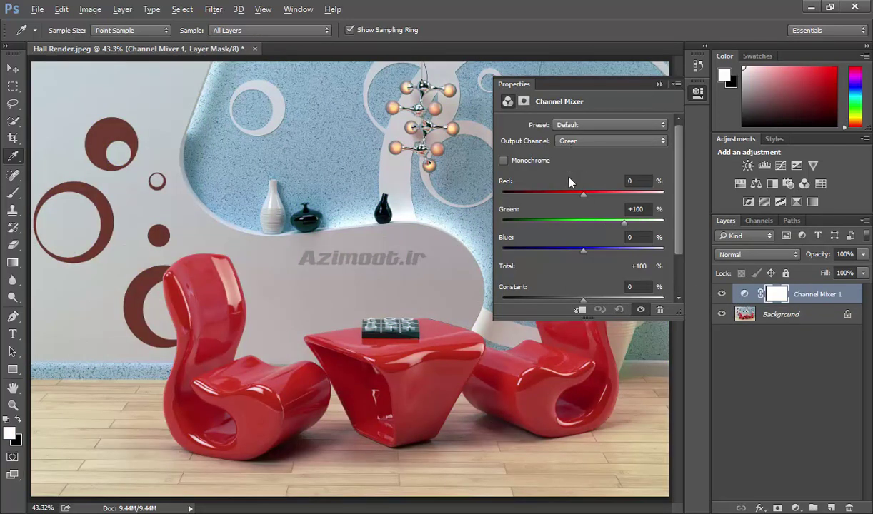
pyautogui.moveTo(582, 194)
pyautogui.mouseDown()
pyautogui.moveTo(527, 195)
pyautogui.moveTo(639, 197)
pyautogui.moveTo(546, 198)
pyautogui.moveTo(580, 198)
pyautogui.mouseUp()
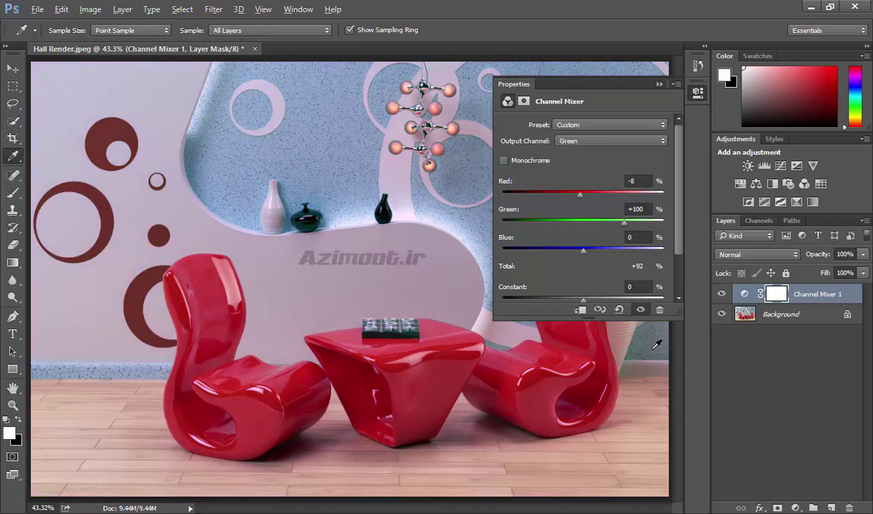
pyautogui.click(618, 312)
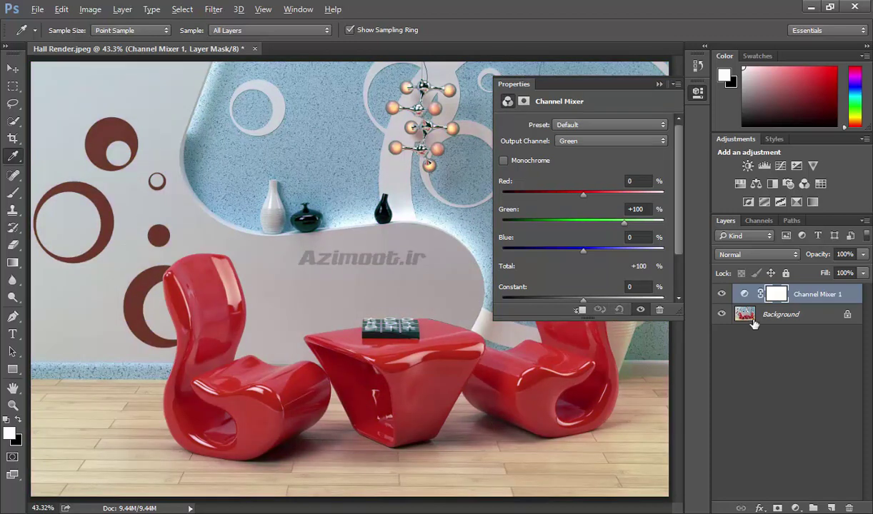
pyautogui.click(758, 221)
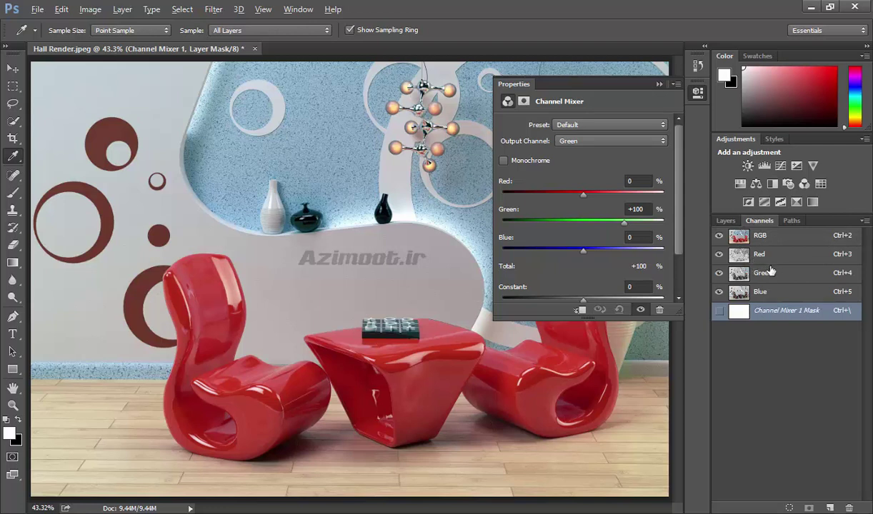
# Inspect the Blue and Red channels, try Red +25/-12 and Blue +41, then reset
pyautogui.click(727, 270)
pyautogui.click(728, 287)
pyautogui.click(732, 254)
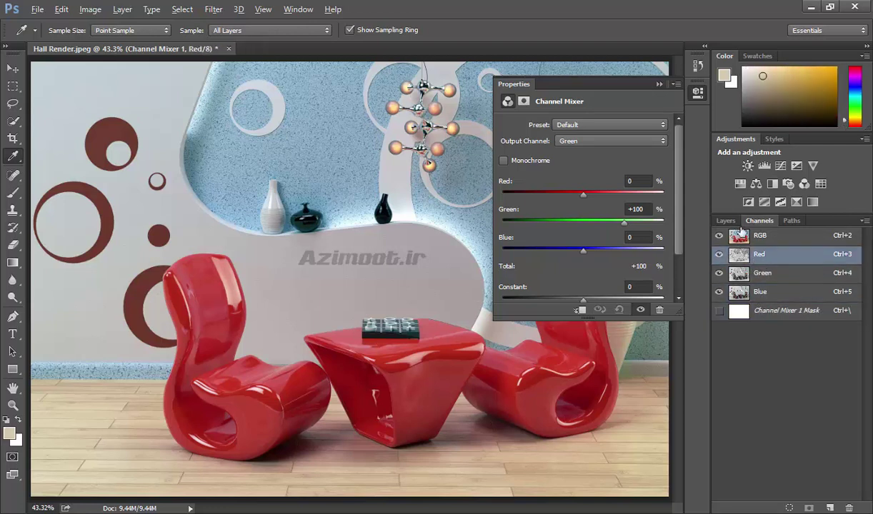
pyautogui.click(726, 221)
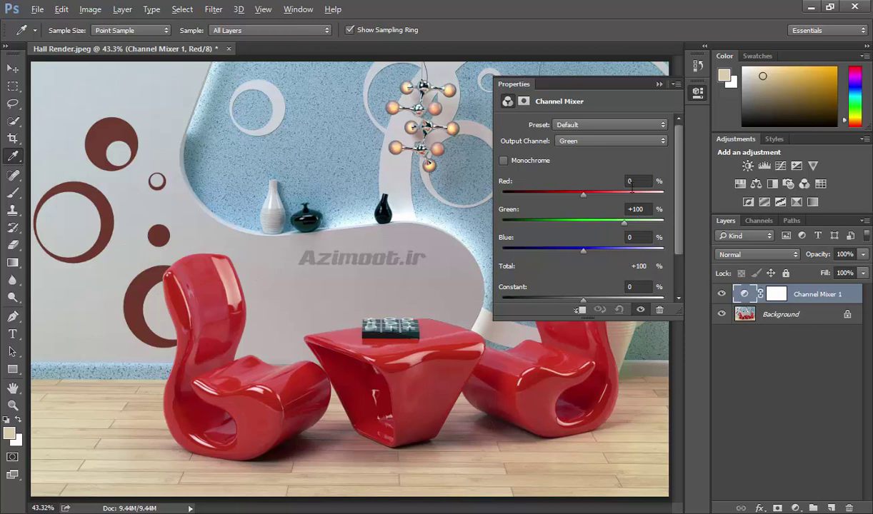
pyautogui.moveTo(579, 198); pyautogui.dragTo(593, 194)
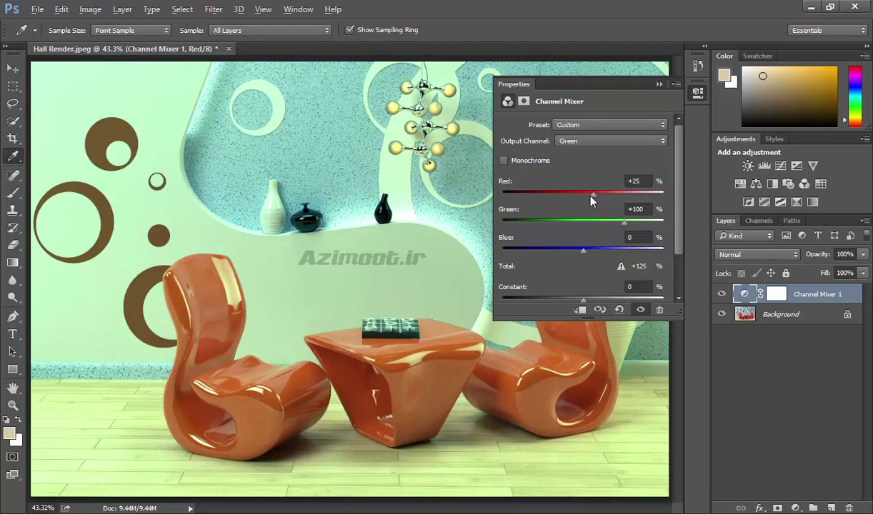
pyautogui.moveTo(593, 195); pyautogui.dragTo(578, 194)
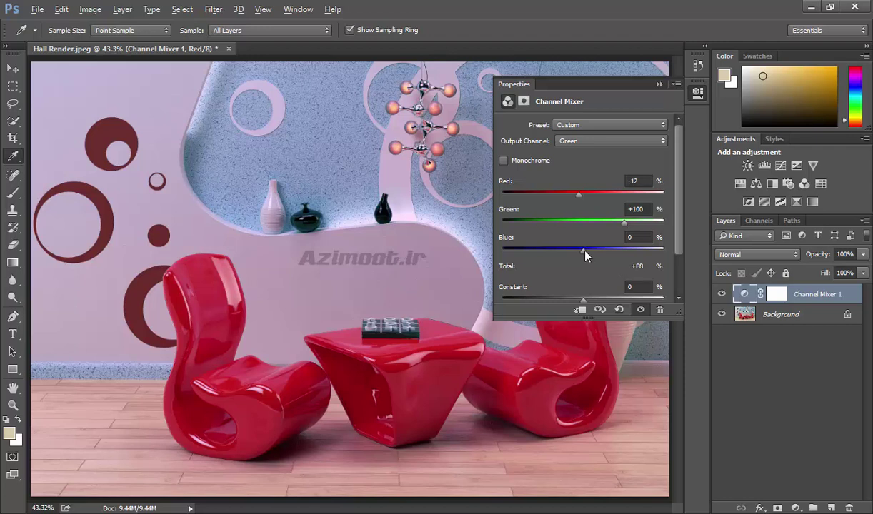
pyautogui.moveTo(584, 255); pyautogui.dragTo(600, 258)
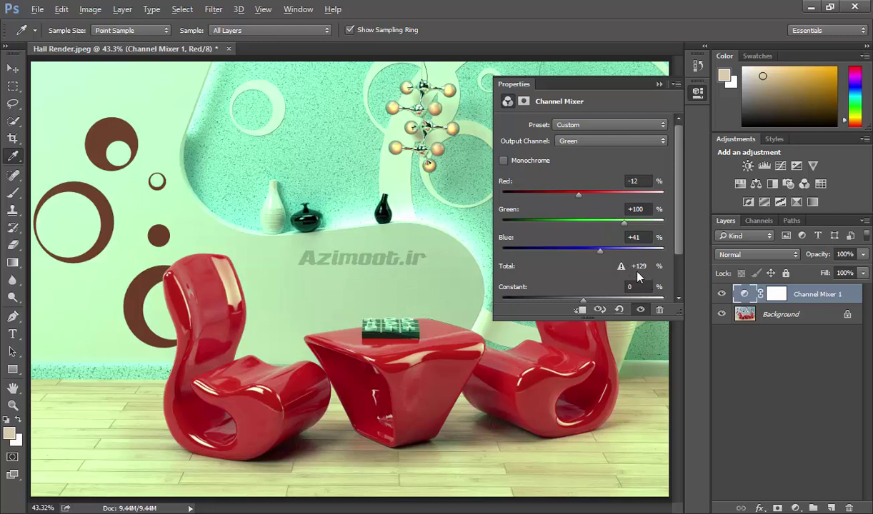
pyautogui.click(619, 309)
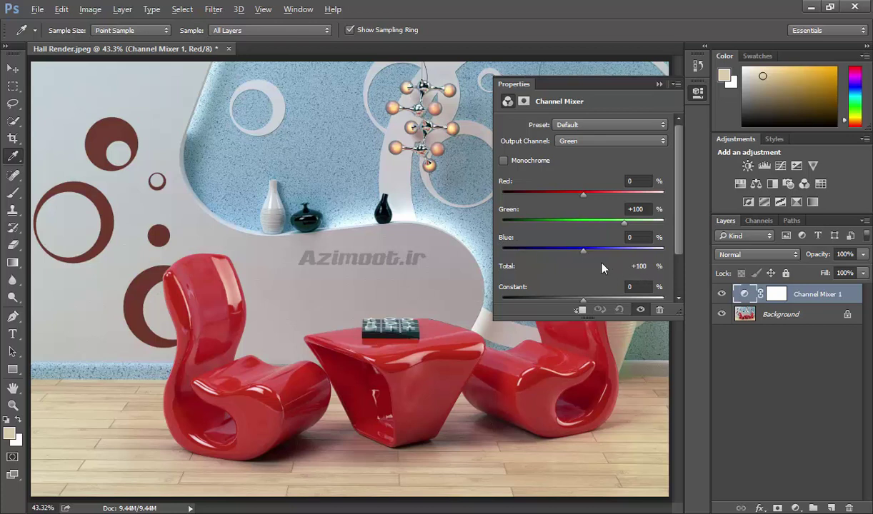
# Mix Blue +25 with Green +75 for Total +100, and toggle the layer to compare
pyautogui.moveTo(584, 255); pyautogui.dragTo(595, 255)
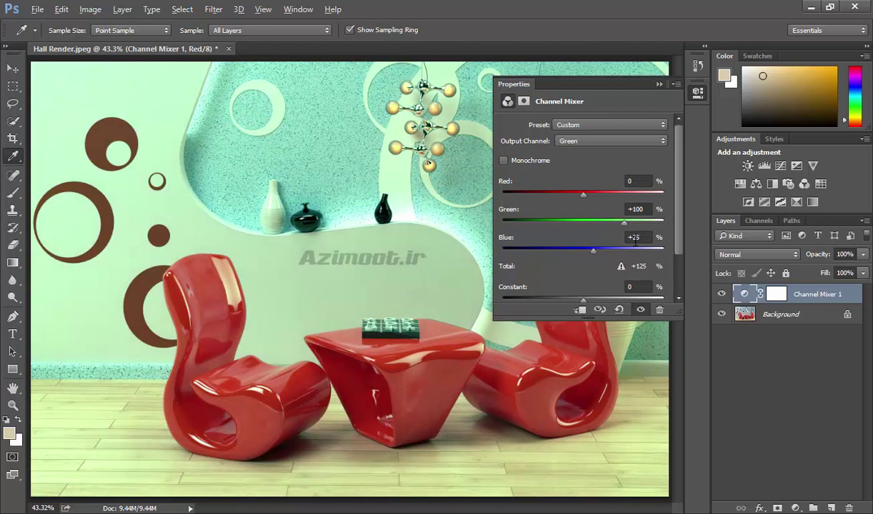
pyautogui.moveTo(624, 222); pyautogui.dragTo(613, 221)
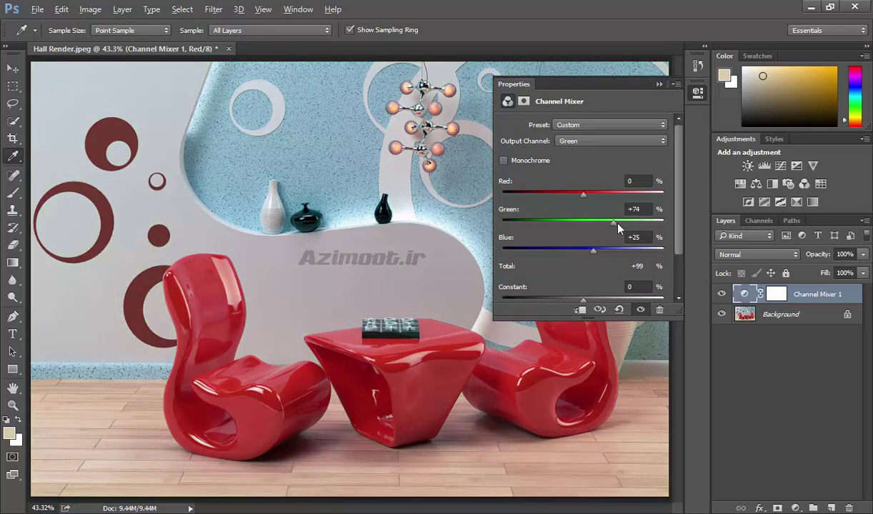
pyautogui.click(646, 210)
pyautogui.press('Up')
pyautogui.click(722, 295)
pyautogui.click(721, 295)
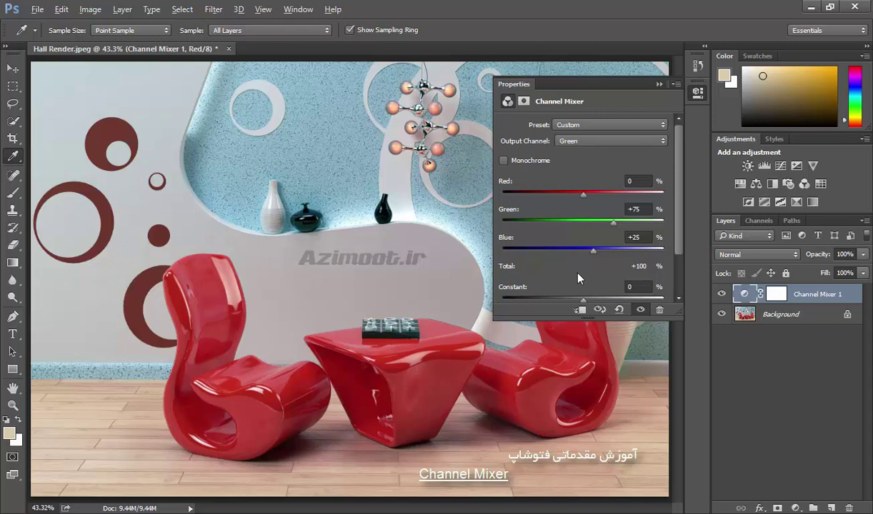
# Reset the Channel Mixer and switch it to Monochrome greyscale output
pyautogui.click(619, 310)
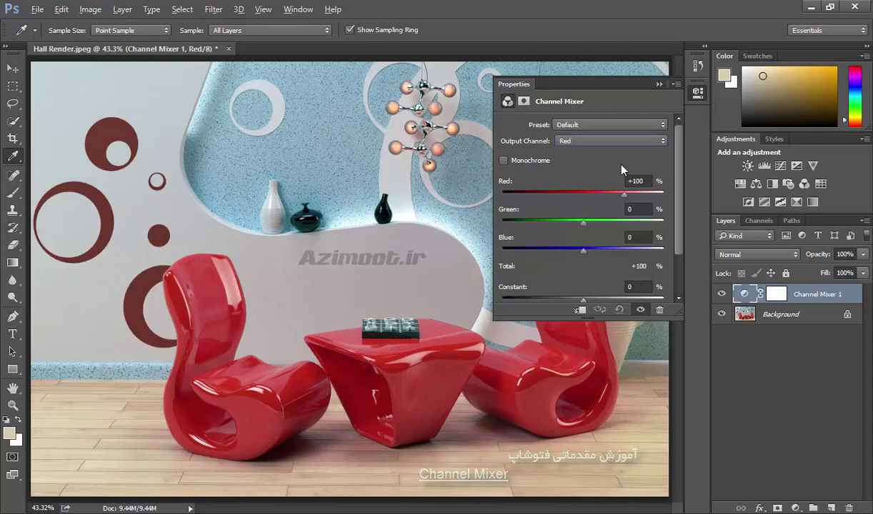
pyautogui.click(527, 165)
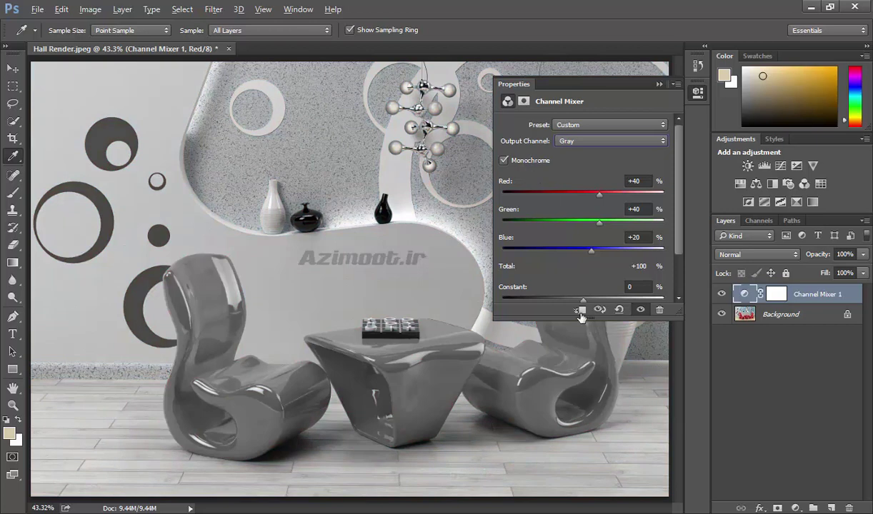
pyautogui.click(585, 143)
pyautogui.click(577, 150)
# Tune the monochrome mix to Red +20 with Green raised, then return to colour defaults
pyautogui.moveTo(597, 195); pyautogui.dragTo(592, 194)
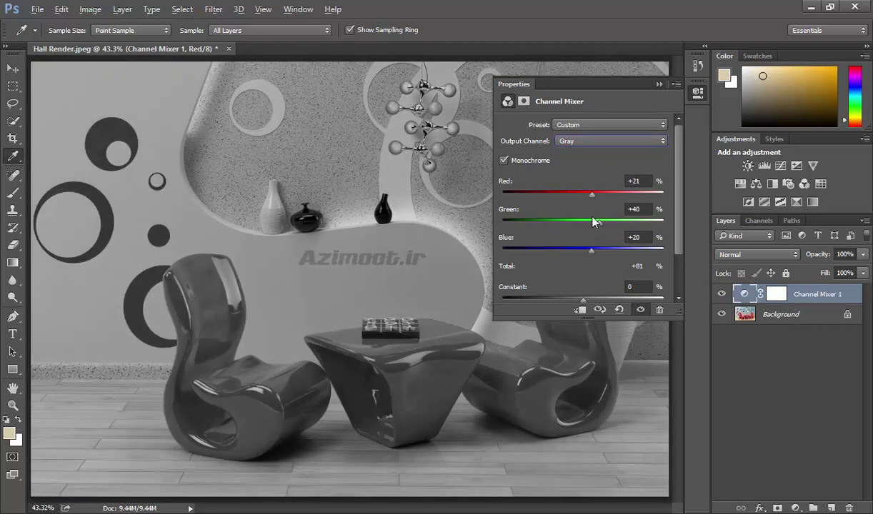
pyautogui.moveTo(593, 227)
pyautogui.mouseDown()
pyautogui.moveTo(600, 257)
pyautogui.moveTo(592, 251)
pyautogui.mouseUp()
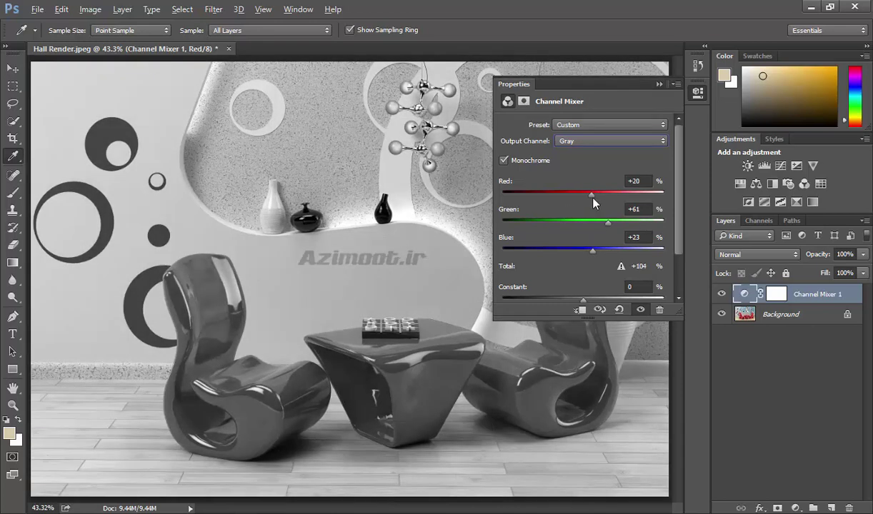
pyautogui.moveTo(590, 194); pyautogui.dragTo(596, 221)
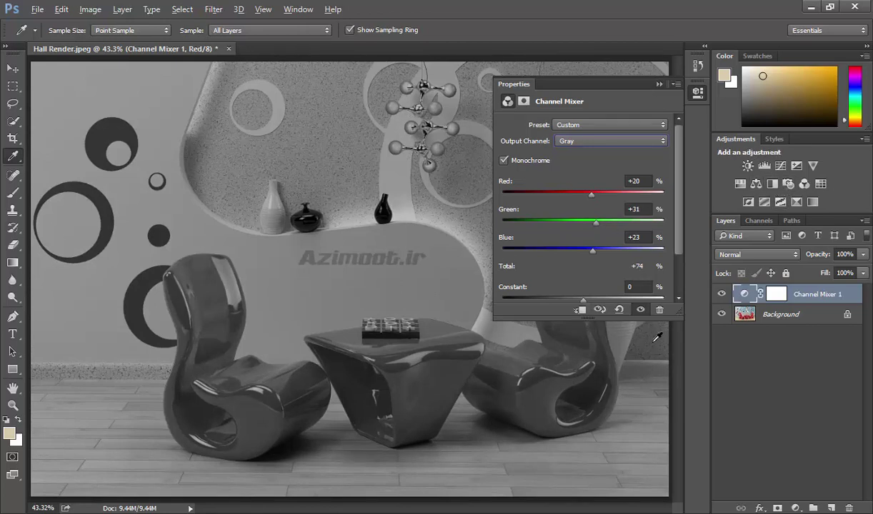
pyautogui.click(577, 142)
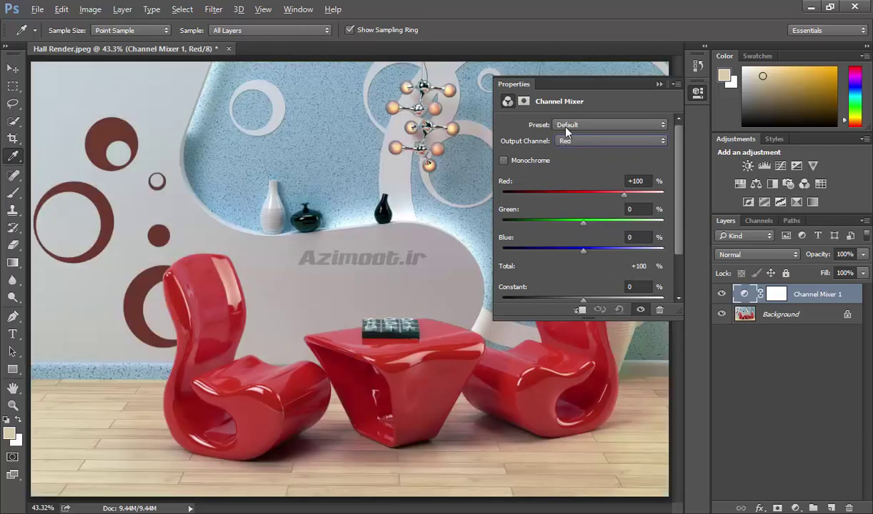
# Try the B&W Infrared, Green Filter and Red Filter presets, then choose Default
pyautogui.click(565, 127)
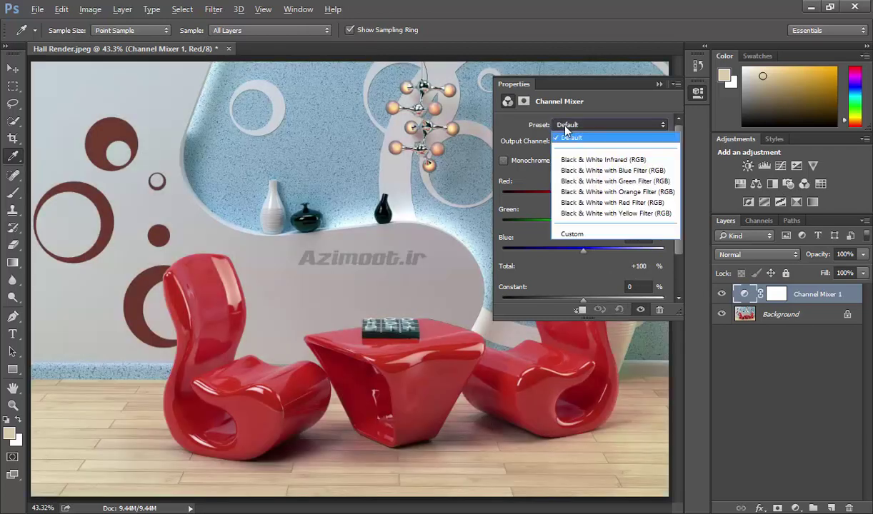
pyautogui.click(572, 159)
pyautogui.scroll(-1, 574, 164)
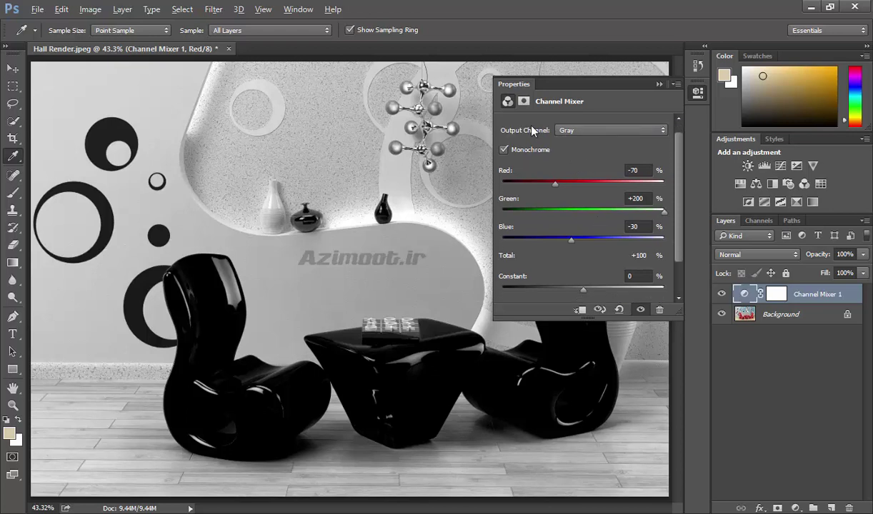
pyautogui.scroll(1, 680, 149)
pyautogui.click(594, 123)
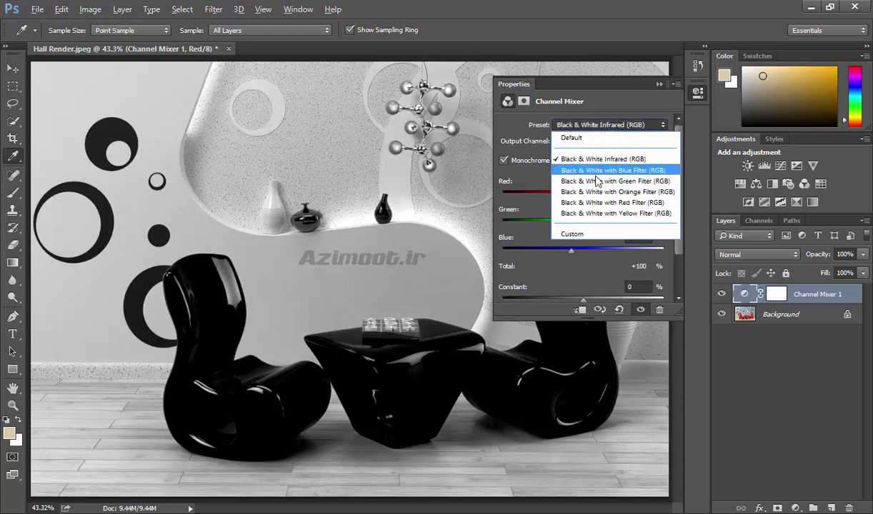
pyautogui.click(598, 152)
pyautogui.click(600, 126)
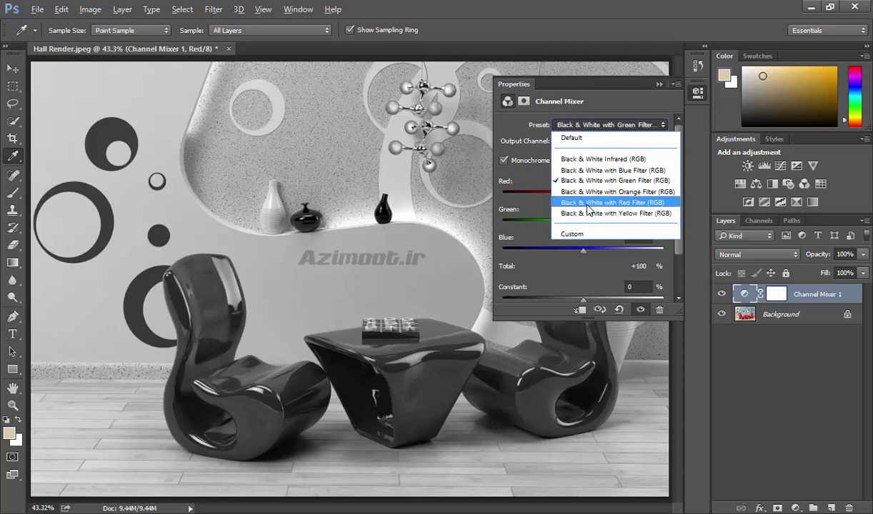
pyautogui.click(589, 203)
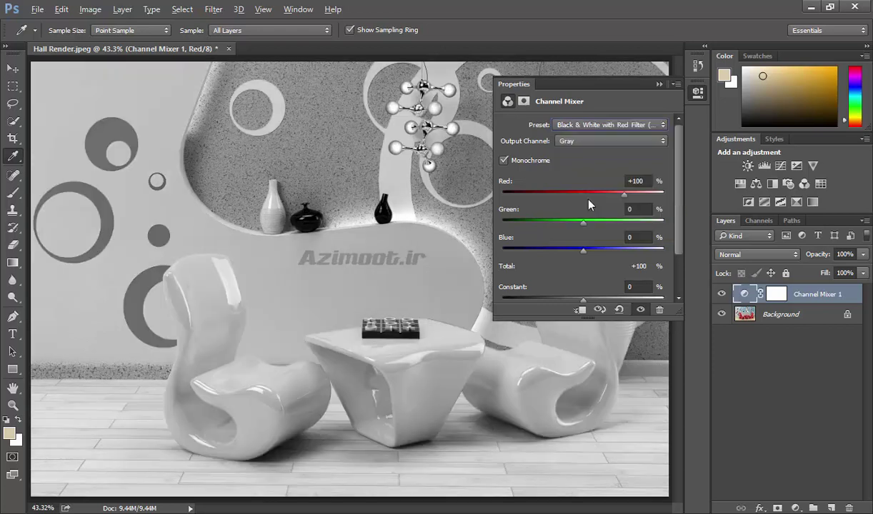
pyautogui.click(590, 125)
pyautogui.click(572, 138)
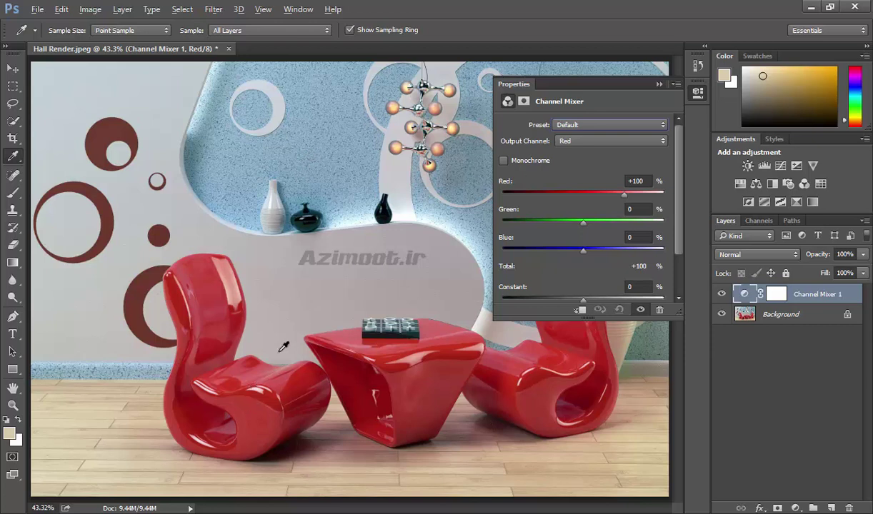
# Close the Channel Mixer properties and sample a light grey from the photo with the Eyedropper
pyautogui.click(758, 318)
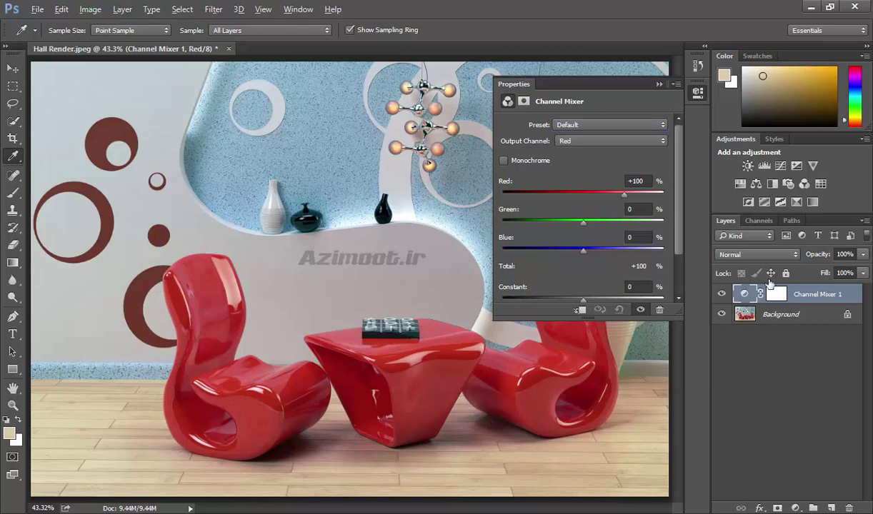
pyautogui.click(758, 221)
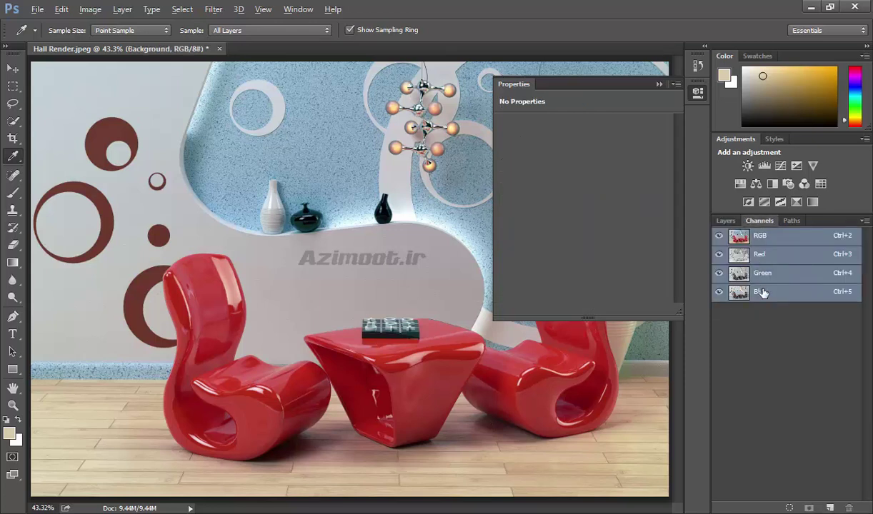
pyautogui.click(726, 221)
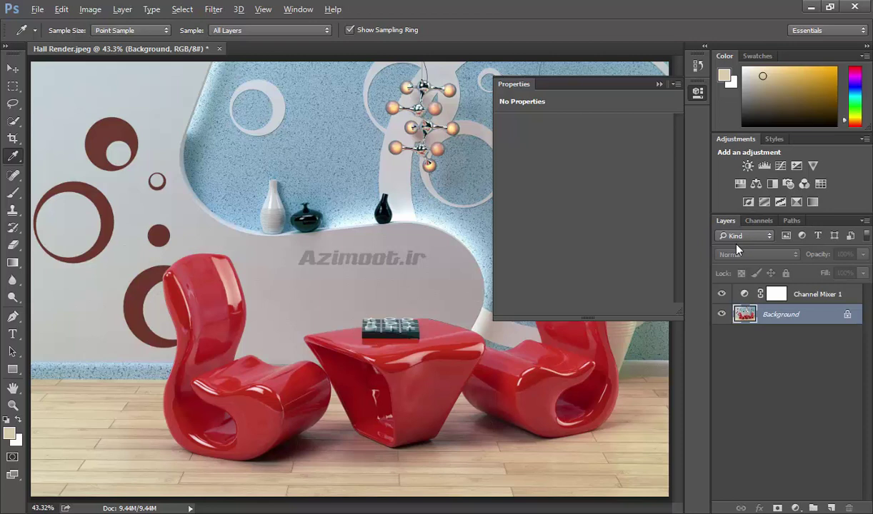
pyautogui.click(743, 294)
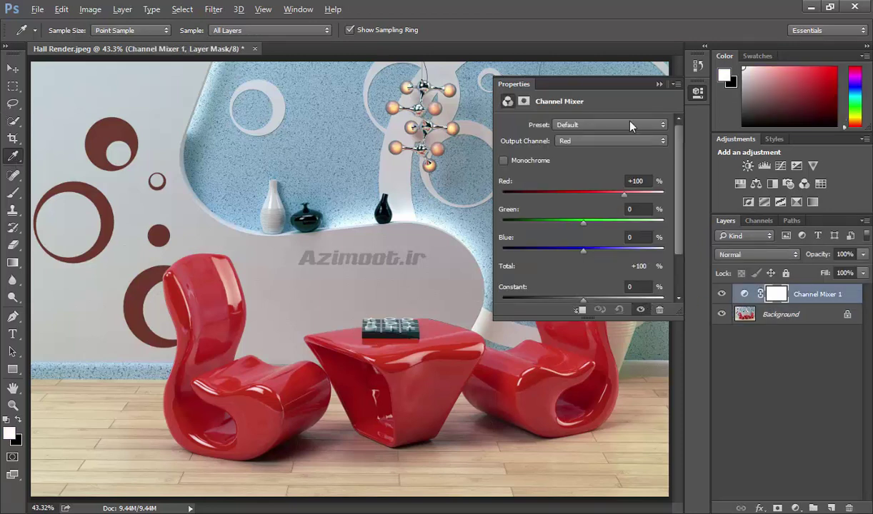
pyautogui.click(697, 92)
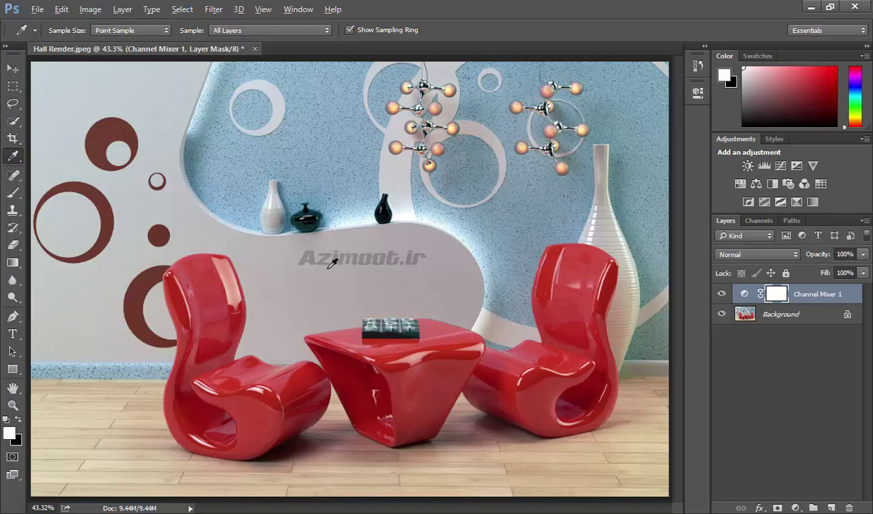
pyautogui.click(774, 321)
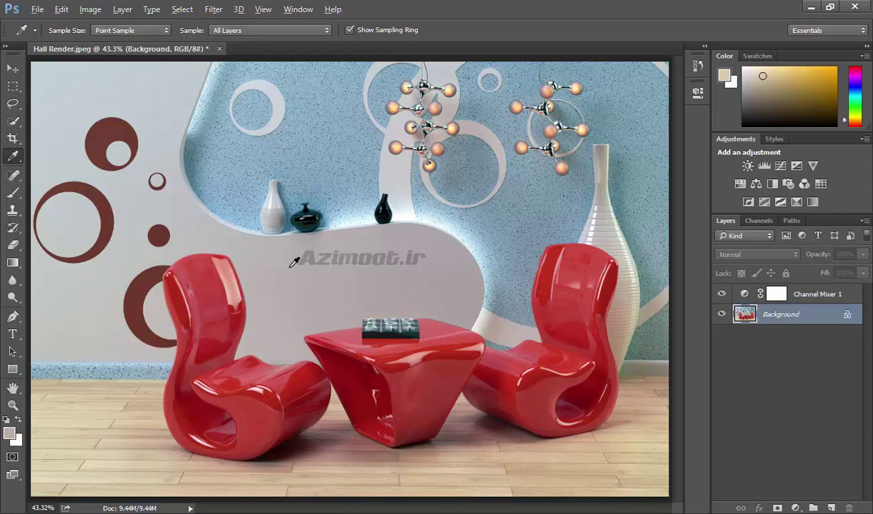
pyautogui.click(243, 285)
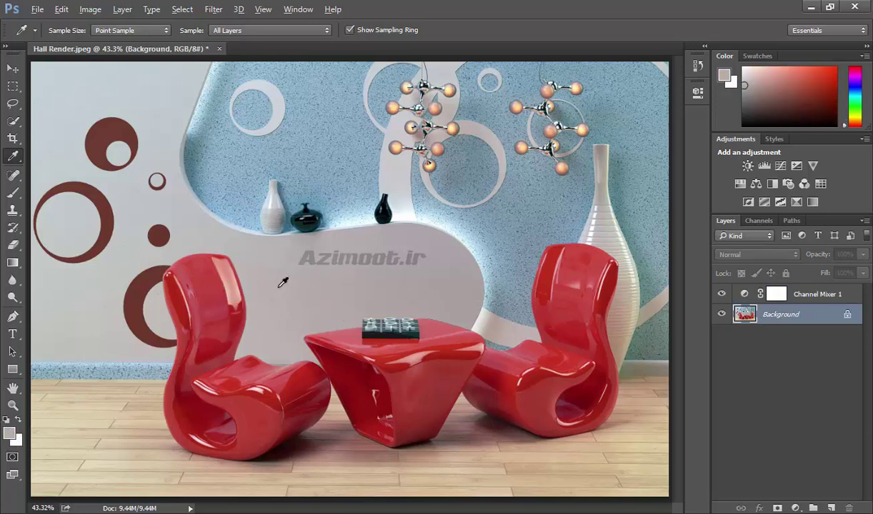
# Sample a light beige foreground colour from the wooden floor, then select the Channel Mixer 1 layer
pyautogui.click(10, 432)
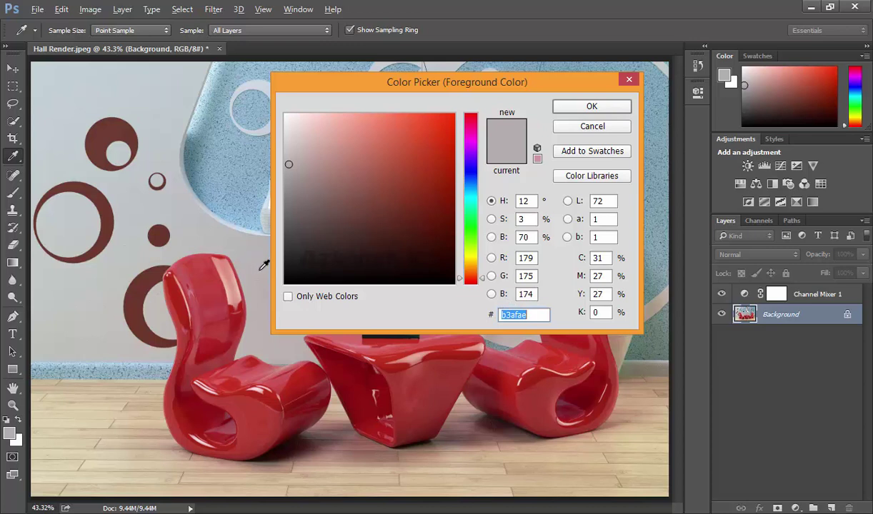
pyautogui.click(590, 125)
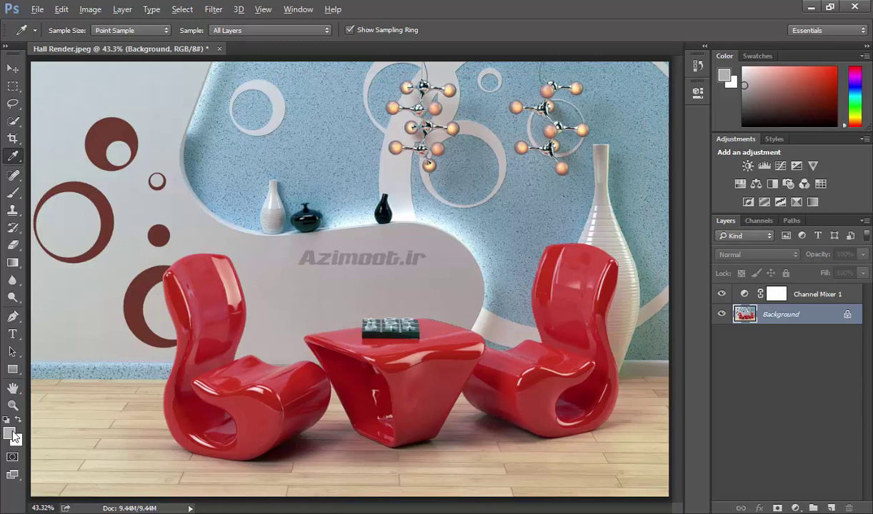
pyautogui.click(104, 451)
pyautogui.click(10, 433)
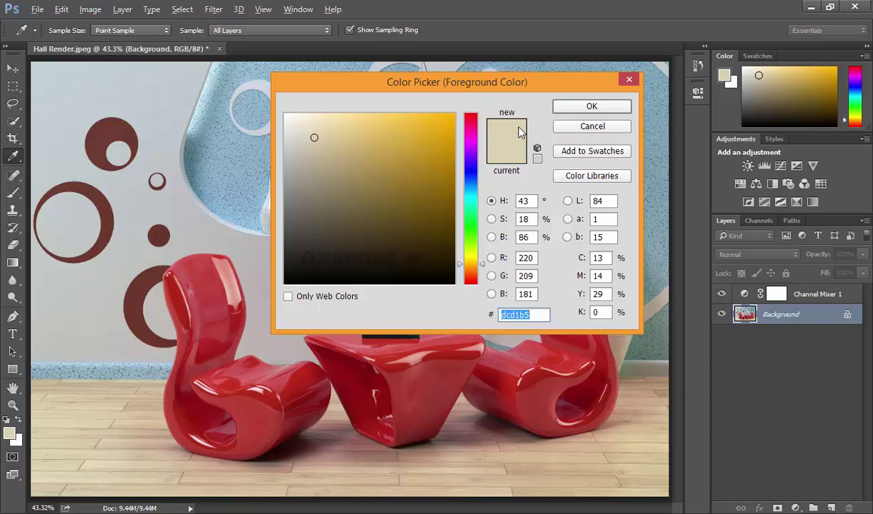
pyautogui.click(578, 127)
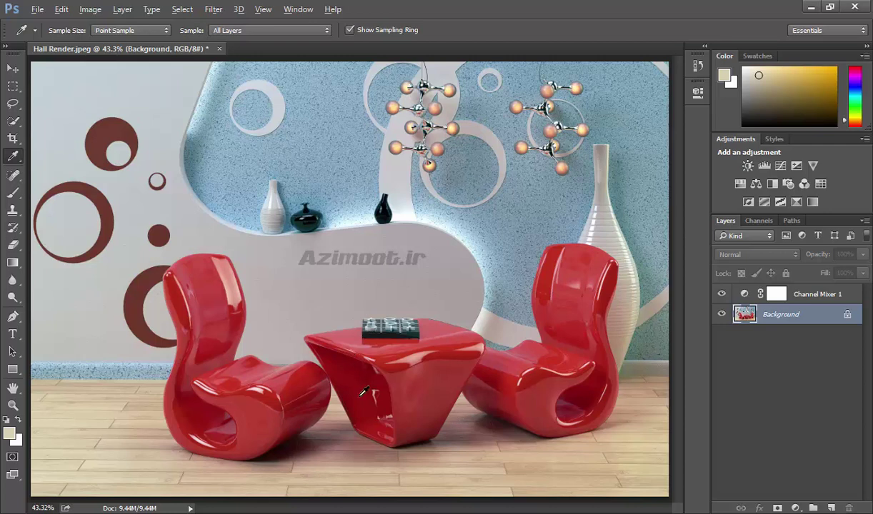
pyautogui.click(749, 295)
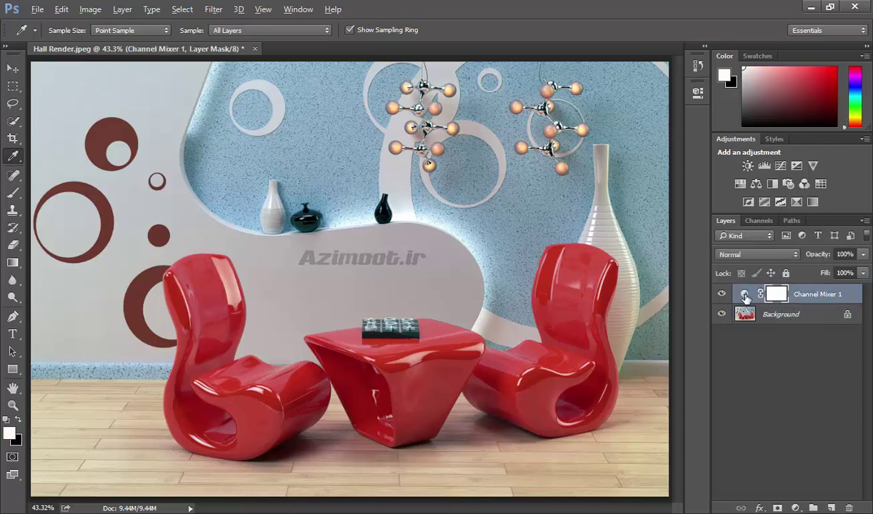
# Reopen Channel Mixer 1 on Red output and twice trial lowering Red, resetting to defaults each time
pyautogui.doubleClick(745, 296)
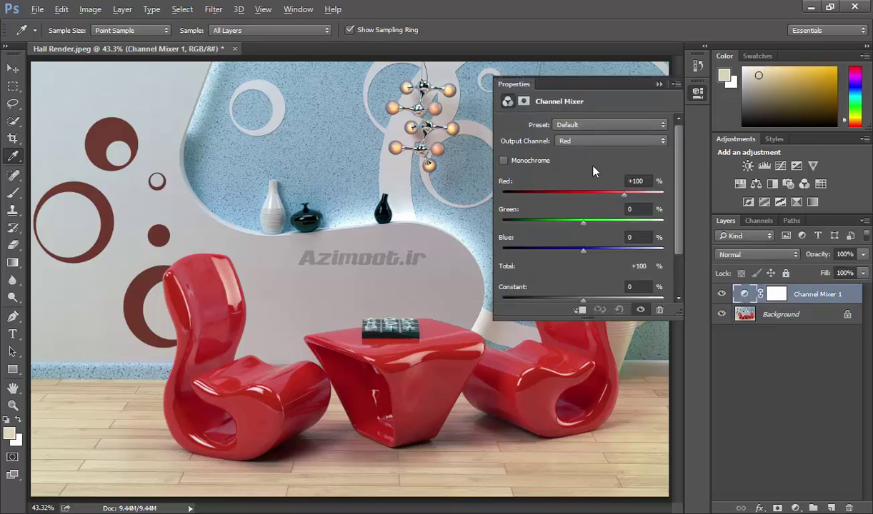
pyautogui.click(575, 143)
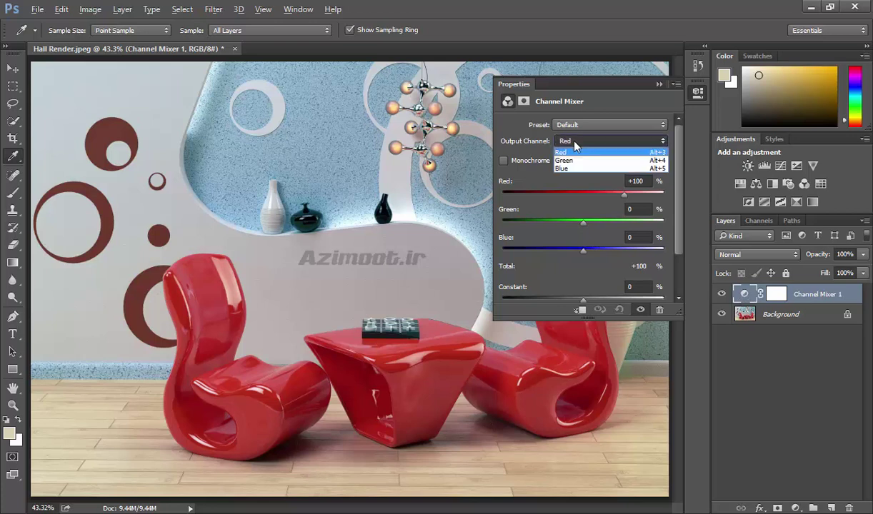
pyautogui.click(543, 149)
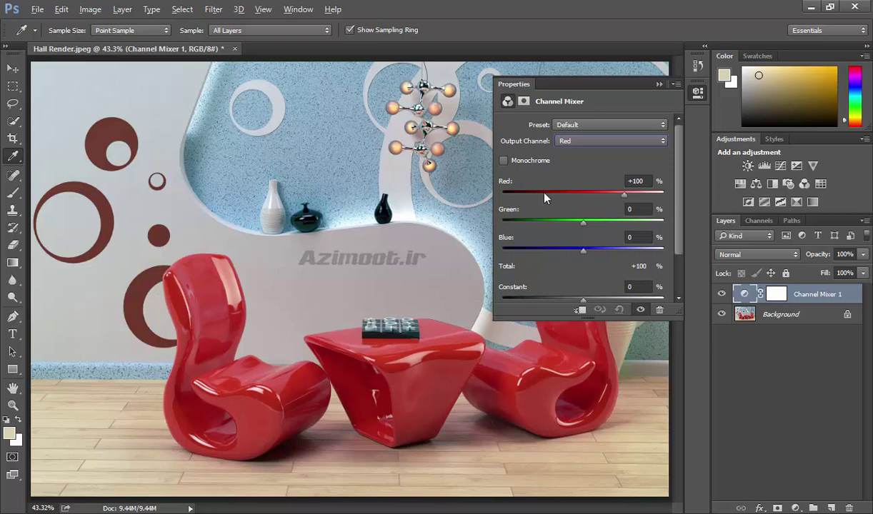
pyautogui.moveTo(623, 194)
pyautogui.mouseDown()
pyautogui.moveTo(602, 201)
pyautogui.moveTo(623, 198)
pyautogui.moveTo(619, 203)
pyautogui.mouseUp()
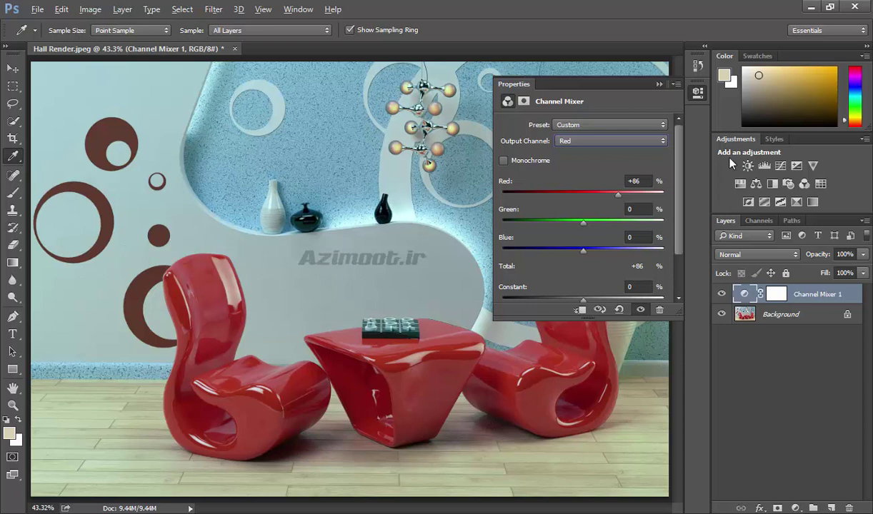
pyautogui.click(619, 309)
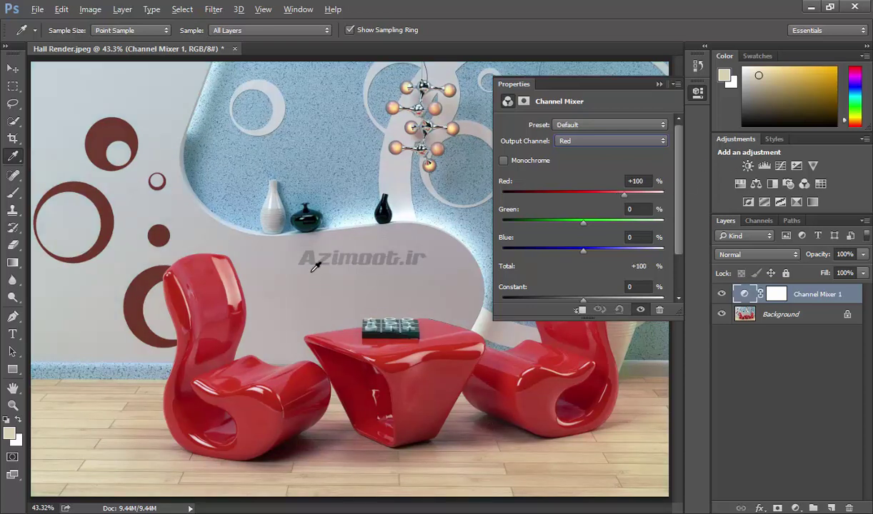
pyautogui.moveTo(624, 194); pyautogui.dragTo(620, 204)
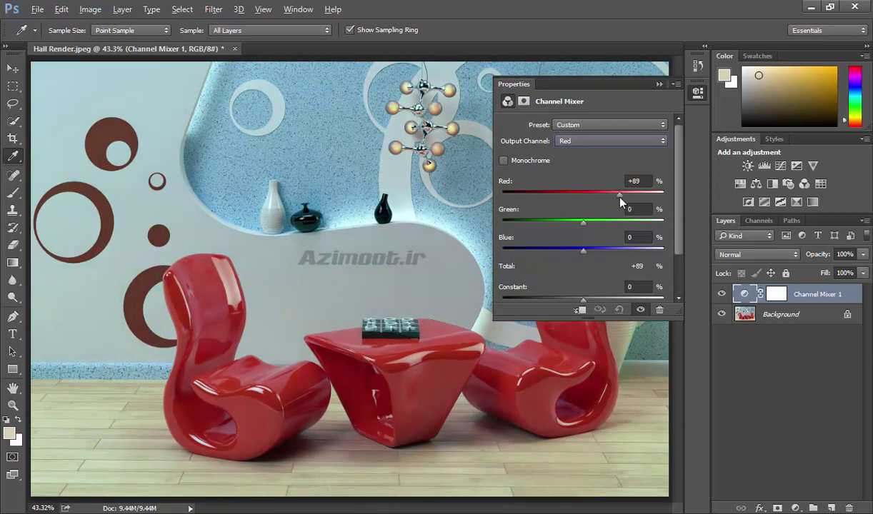
pyautogui.click(619, 309)
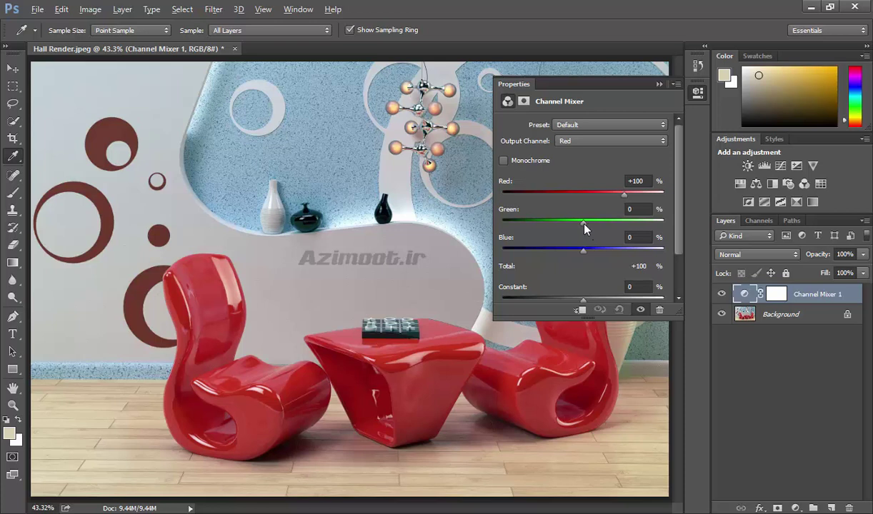
# Trial adding Green into the red output for a pink tint, then reset the mixer
pyautogui.moveTo(583, 222)
pyautogui.mouseDown()
pyautogui.moveTo(575, 229)
pyautogui.moveTo(602, 229)
pyautogui.moveTo(580, 229)
pyautogui.mouseUp()
pyautogui.moveTo(577, 227)
pyautogui.mouseDown()
pyautogui.moveTo(598, 227)
pyautogui.moveTo(583, 227)
pyautogui.mouseUp()
pyautogui.click(585, 227)
# Set the red output mix to Red +45, Green +23 and Blue +31
pyautogui.moveTo(623, 195); pyautogui.dragTo(603, 194)
pyautogui.moveTo(583, 223); pyautogui.dragTo(594, 223)
pyautogui.click(597, 251)
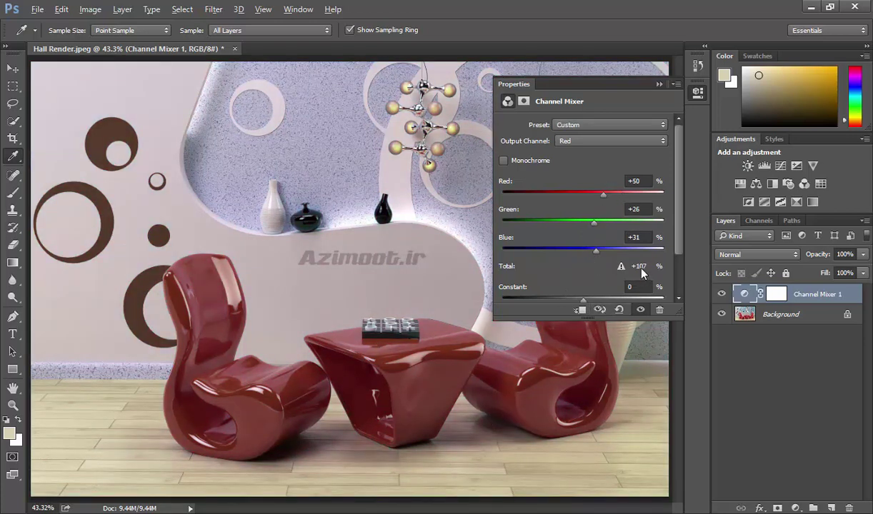
pyautogui.click(647, 209)
pyautogui.press('Down')
pyautogui.press('Down')
pyautogui.press('Down')
pyautogui.click(645, 180)
pyautogui.press('Down')
pyautogui.press('Down')
pyautogui.press('Down')
pyautogui.press('Down')
pyautogui.press('Down')
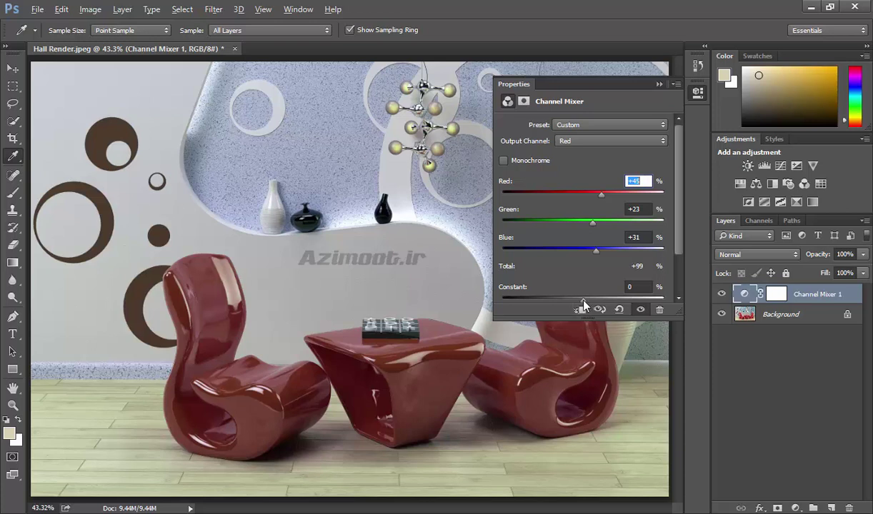
# Preview Constant offsets, swinging the red output from a pinker tint toward teal
pyautogui.moveTo(582, 304)
pyautogui.mouseDown()
pyautogui.moveTo(560, 304)
pyautogui.moveTo(590, 300)
pyautogui.mouseUp()
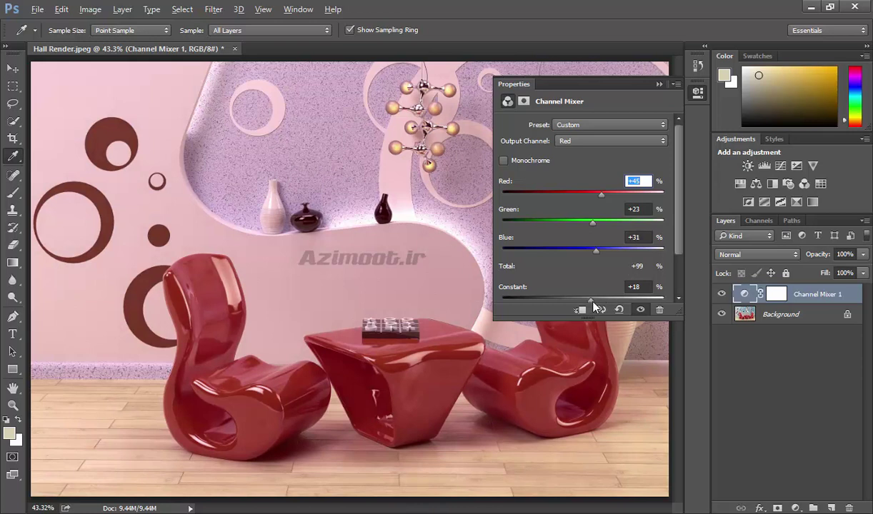
pyautogui.moveTo(591, 300); pyautogui.dragTo(610, 300)
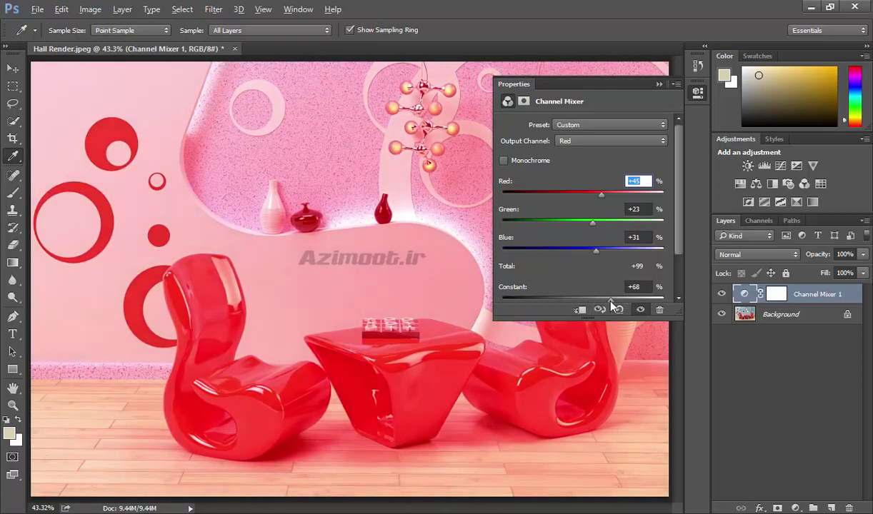
pyautogui.moveTo(617, 301)
pyautogui.mouseDown()
pyautogui.moveTo(564, 299)
pyautogui.moveTo(592, 306)
pyautogui.mouseUp()
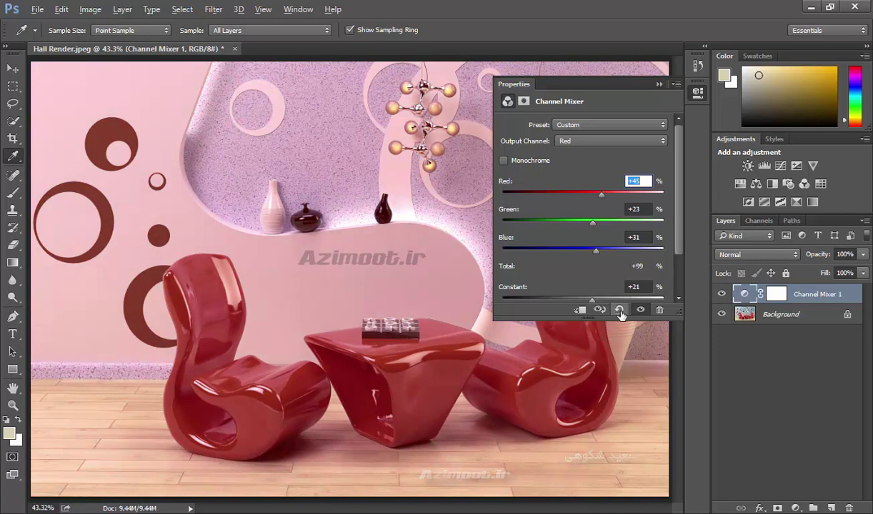
pyautogui.click(619, 311)
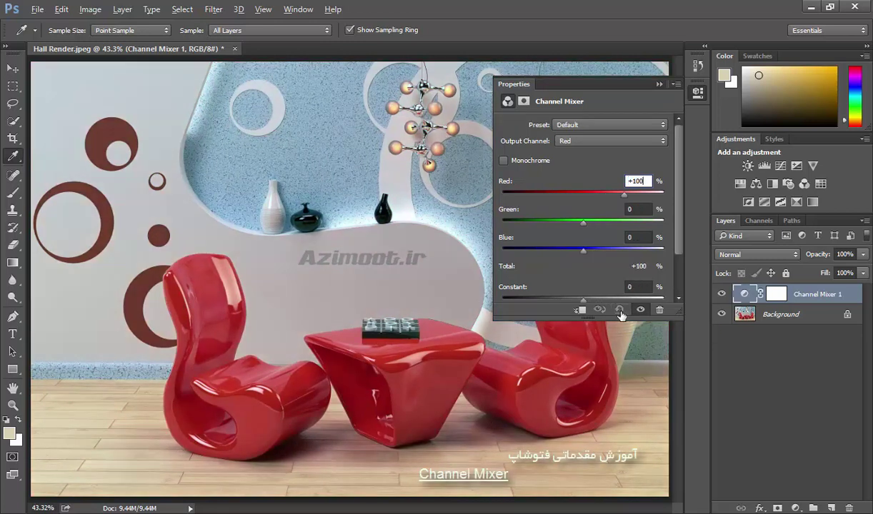